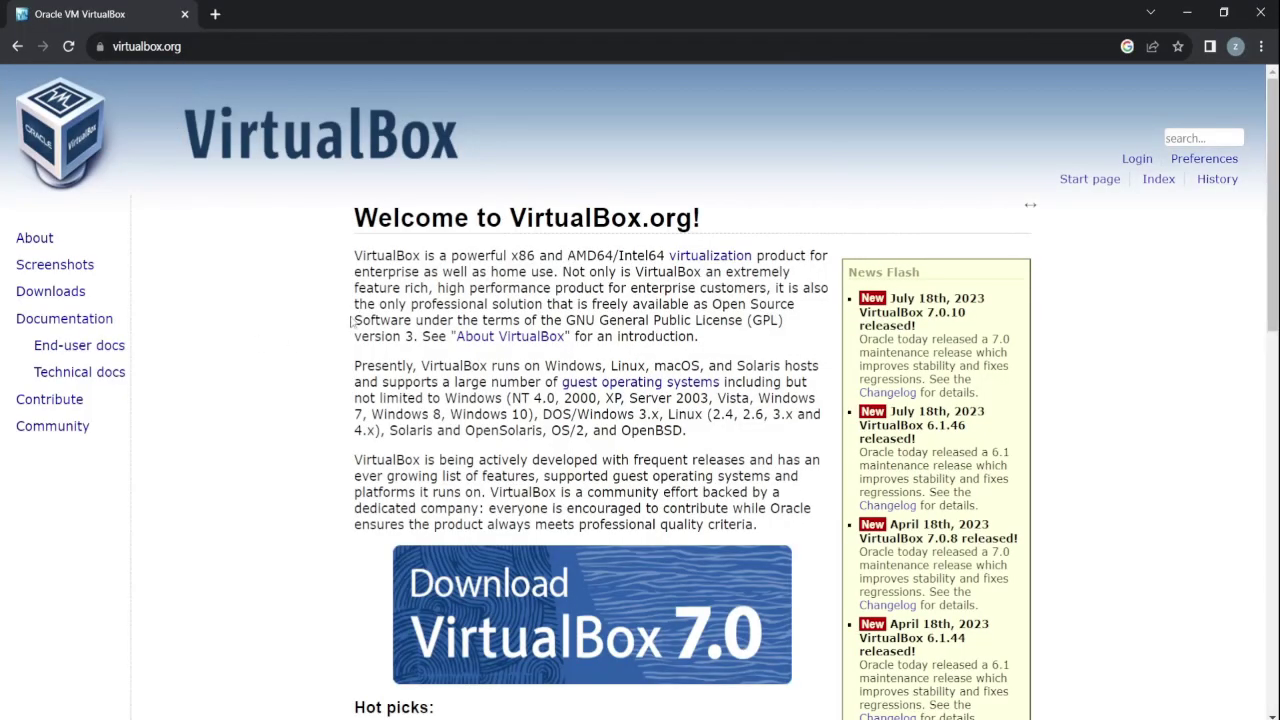
Open the VirtualBox Downloads page and start the Windows hosts installer download.
scroll(345, 372, down, 2)
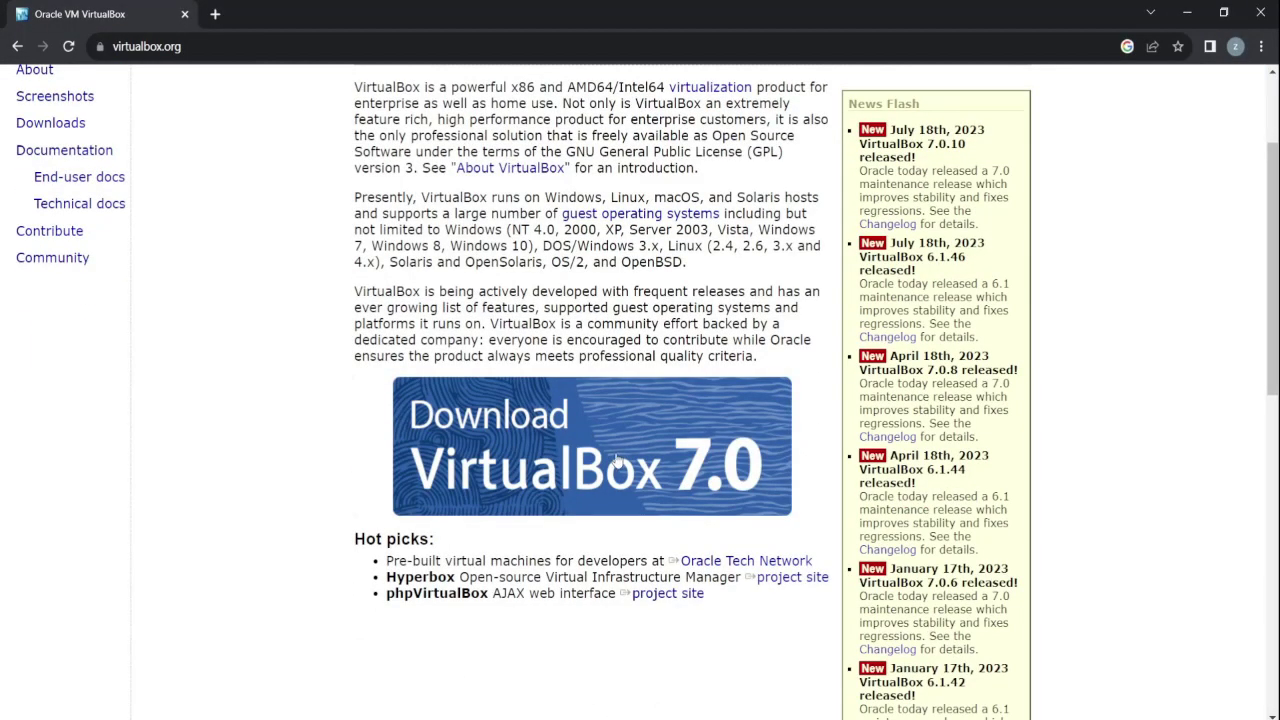
click(613, 457)
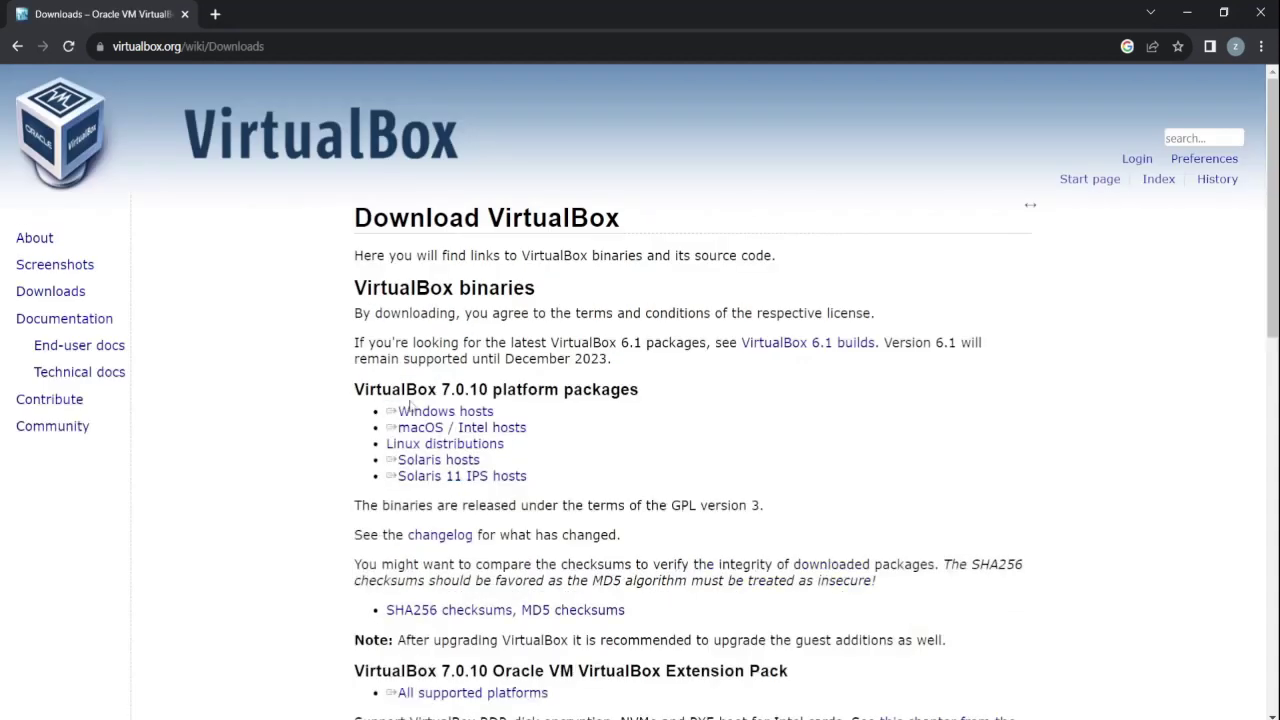
click(455, 414)
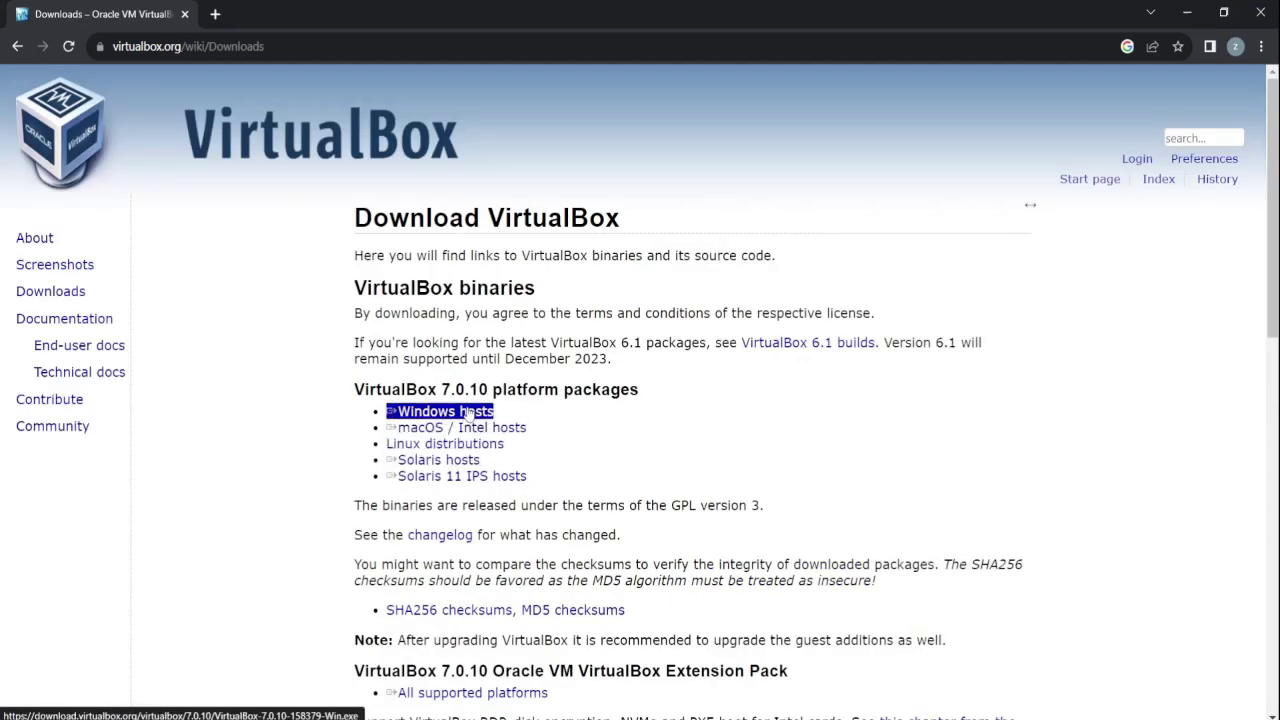
click(447, 413)
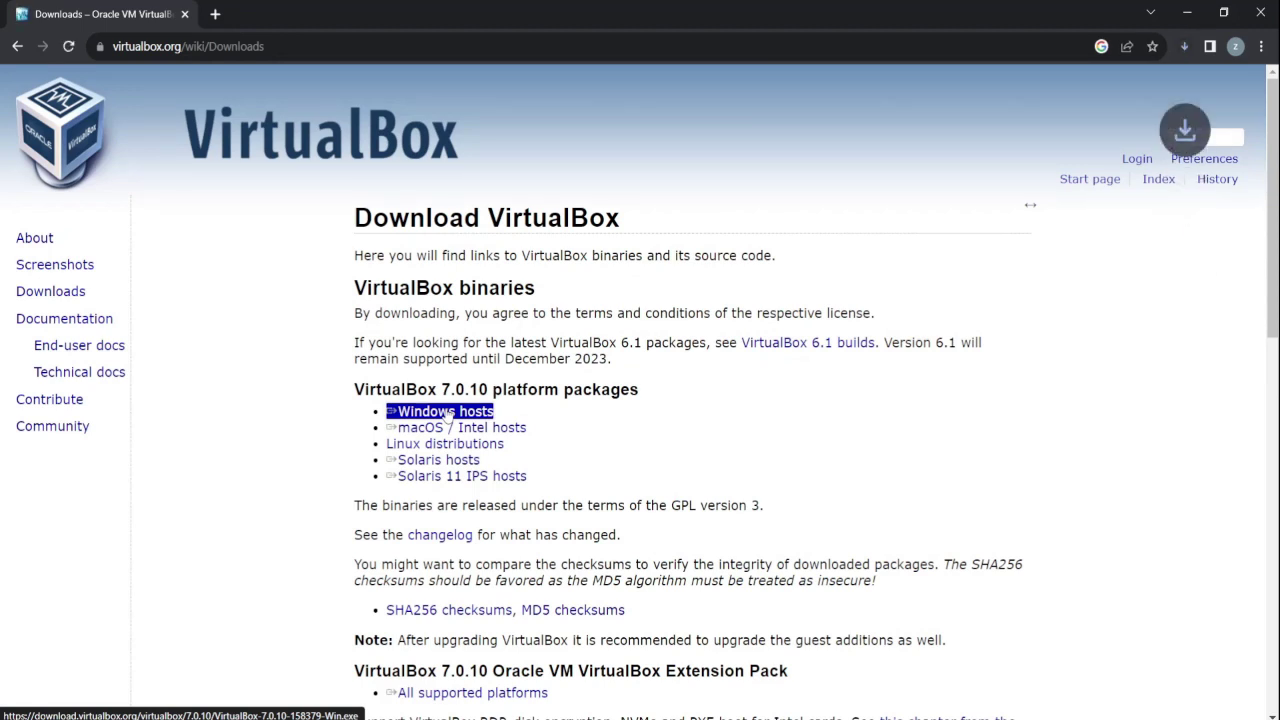
Pause, then cancel, the VirtualBox-7.0.10-158379-Win.exe download.
click(1185, 47)
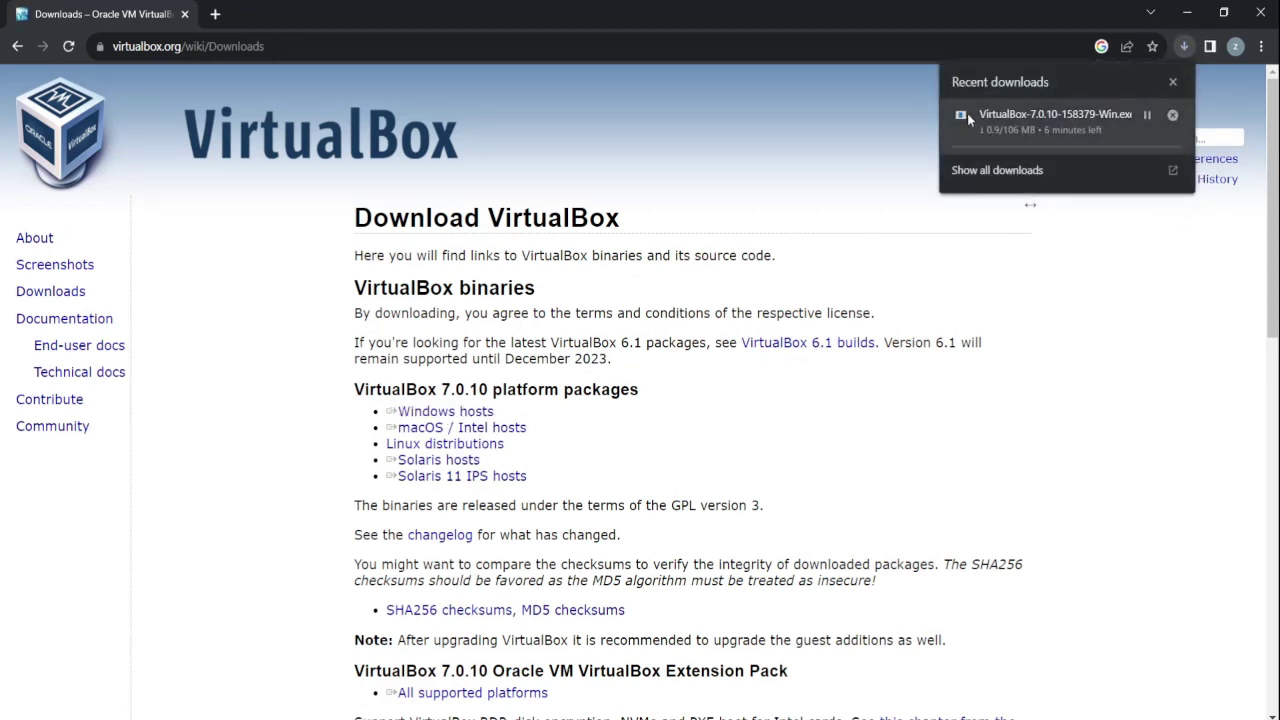
click(1148, 116)
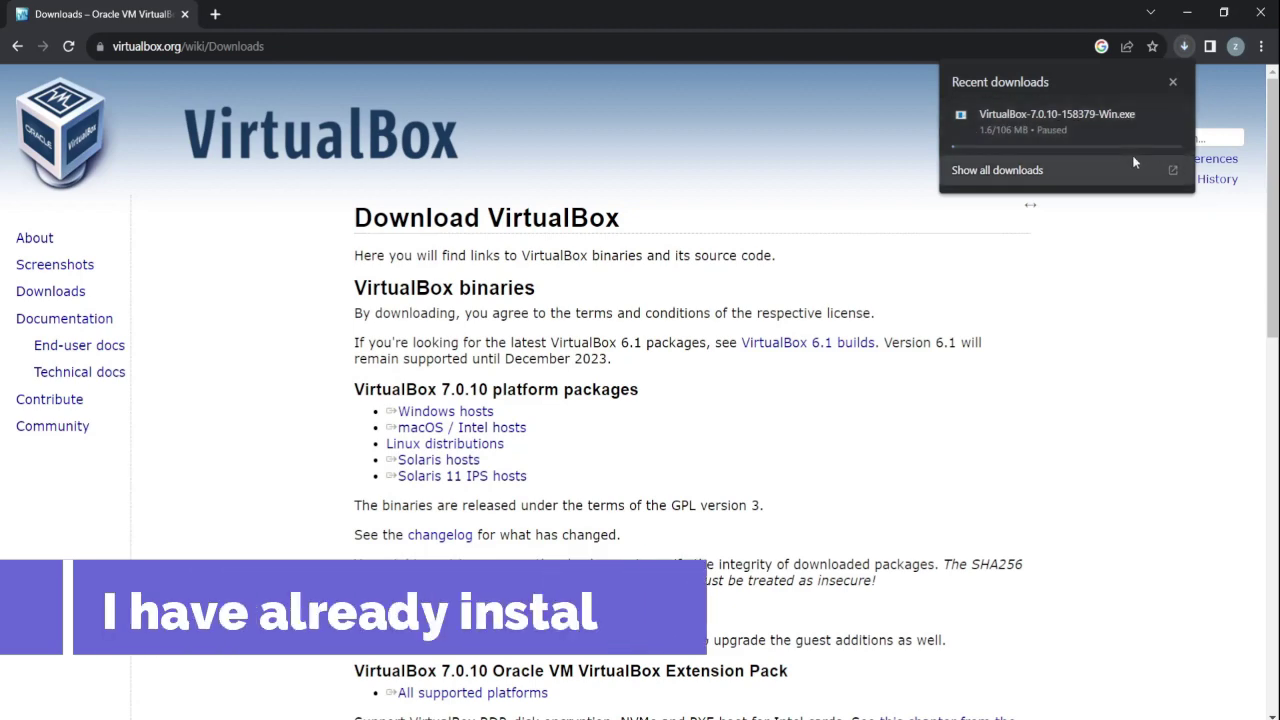
click(1173, 115)
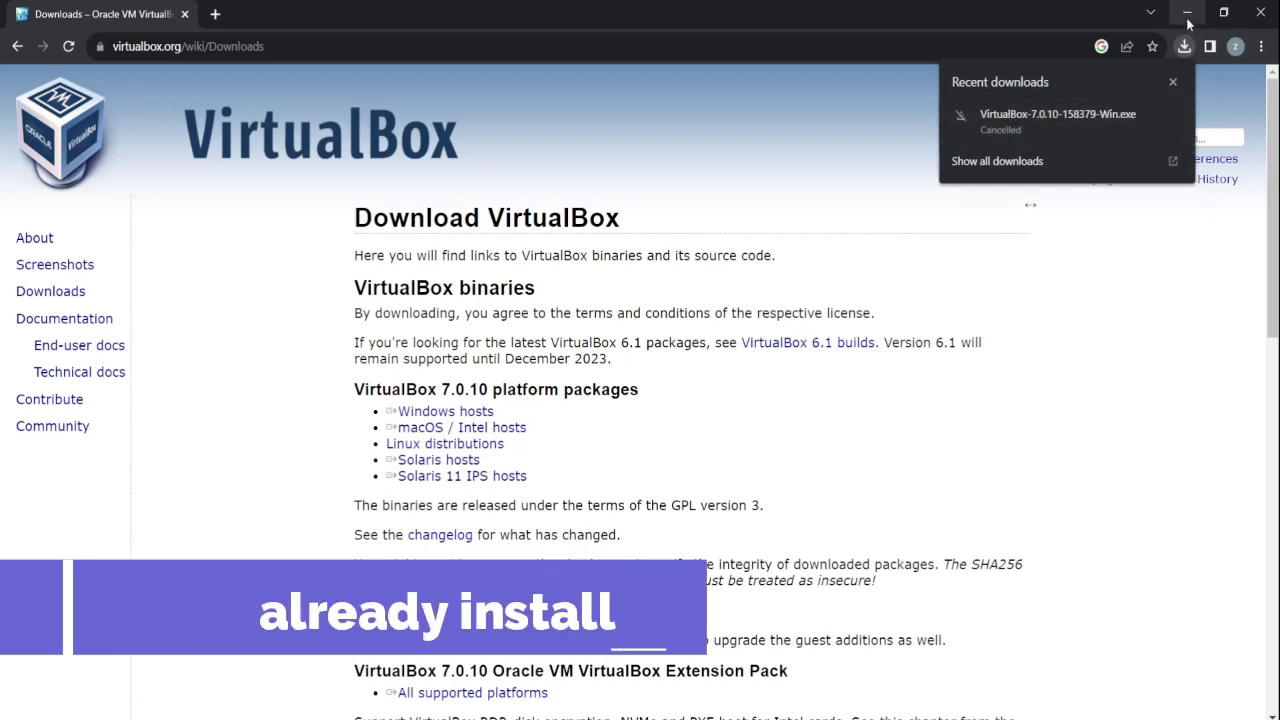
Search the web for 'windows 10' and open Microsoft's Download Windows 10 page.
click(217, 50)
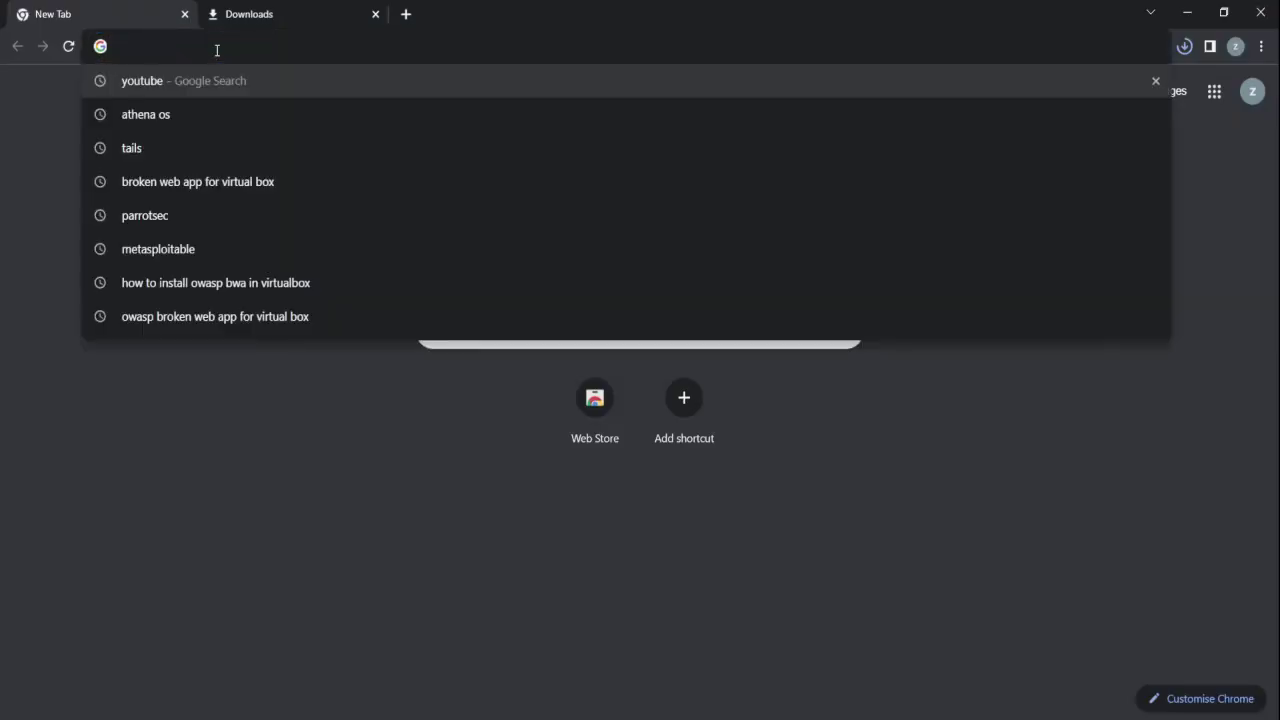
text(windows)
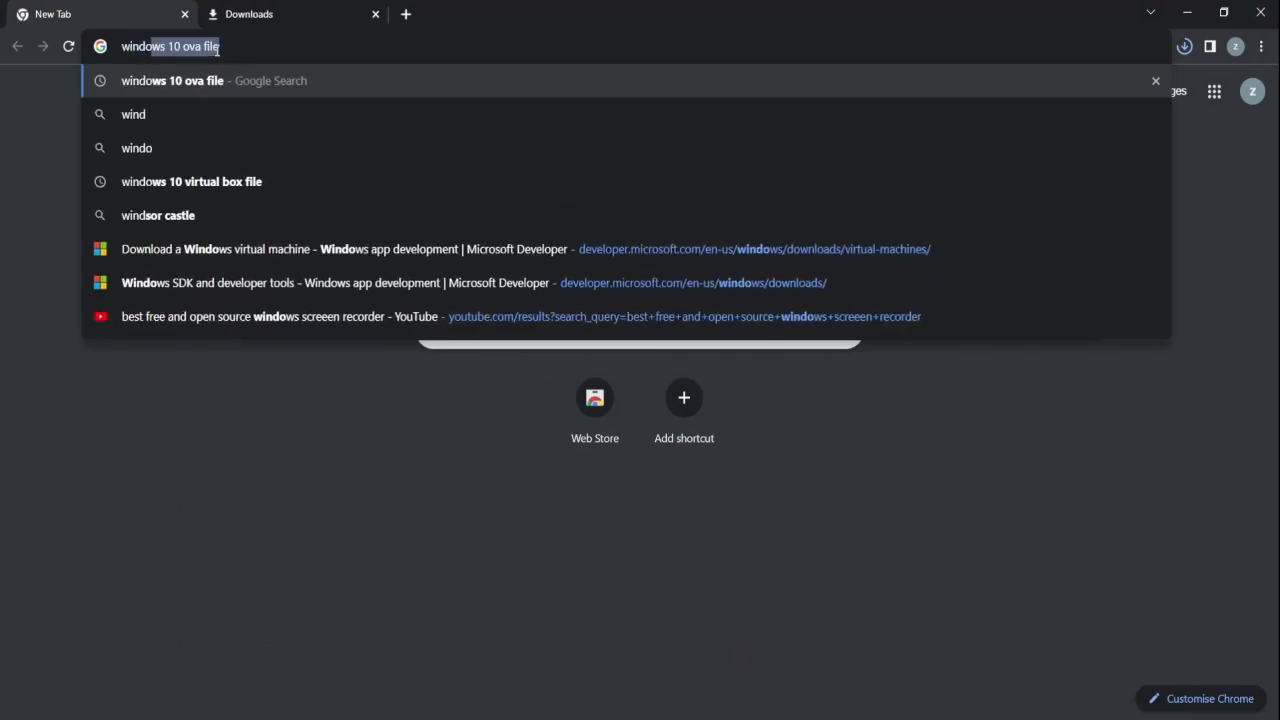
text( 10 ova file)
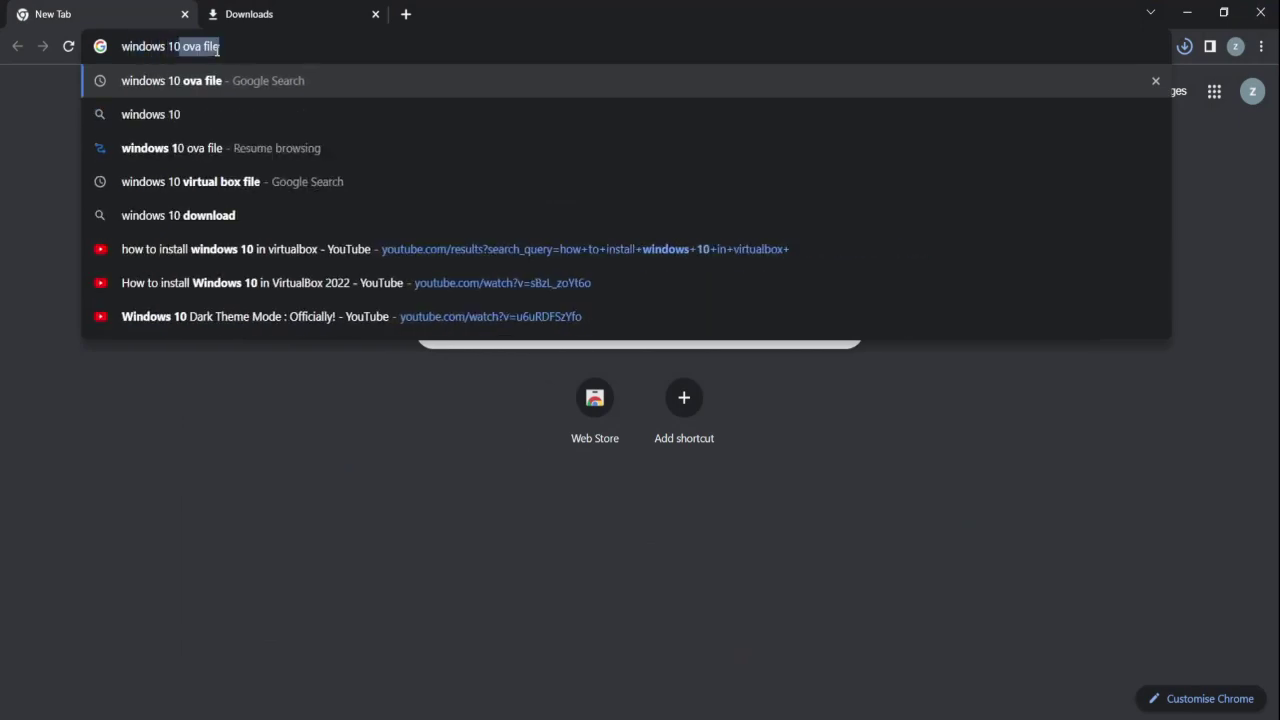
key(BackSpace)
key(BackSpace)
key(BackSpace)
key(BackSpace)
key(BackSpace)
key(BackSpace)
key(BackSpace)
key(BackSpace)
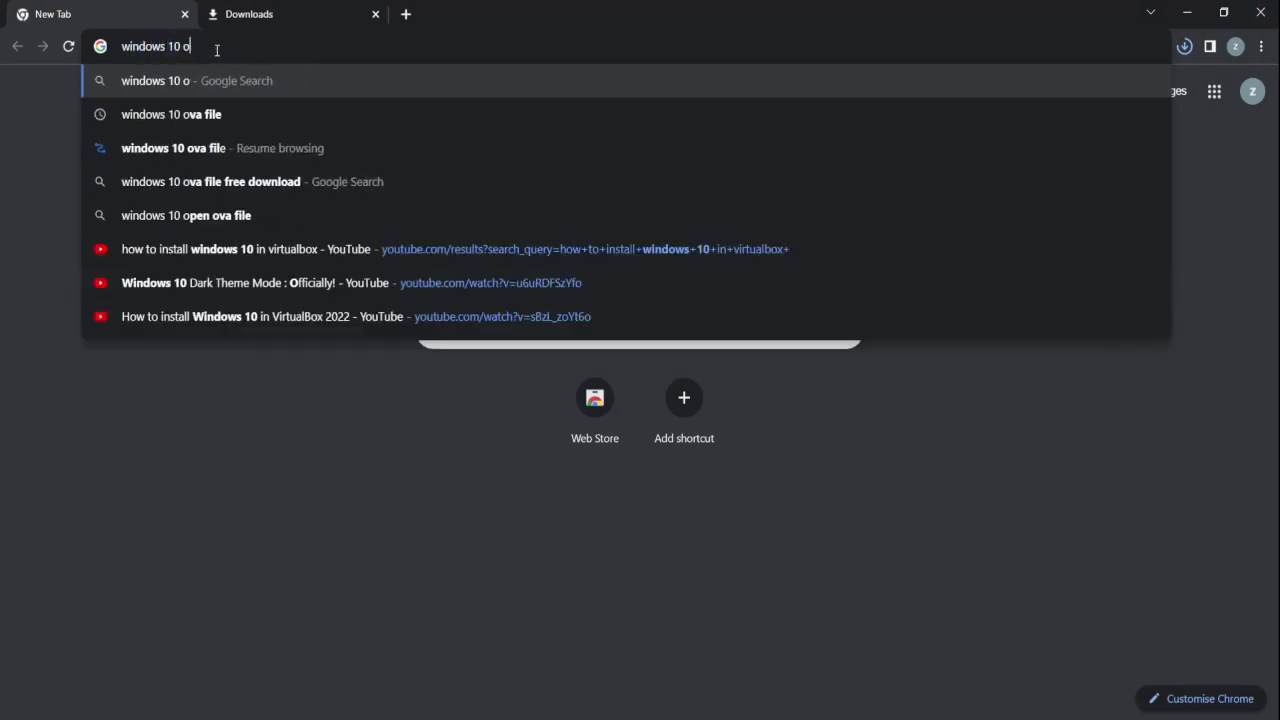
key(Return)
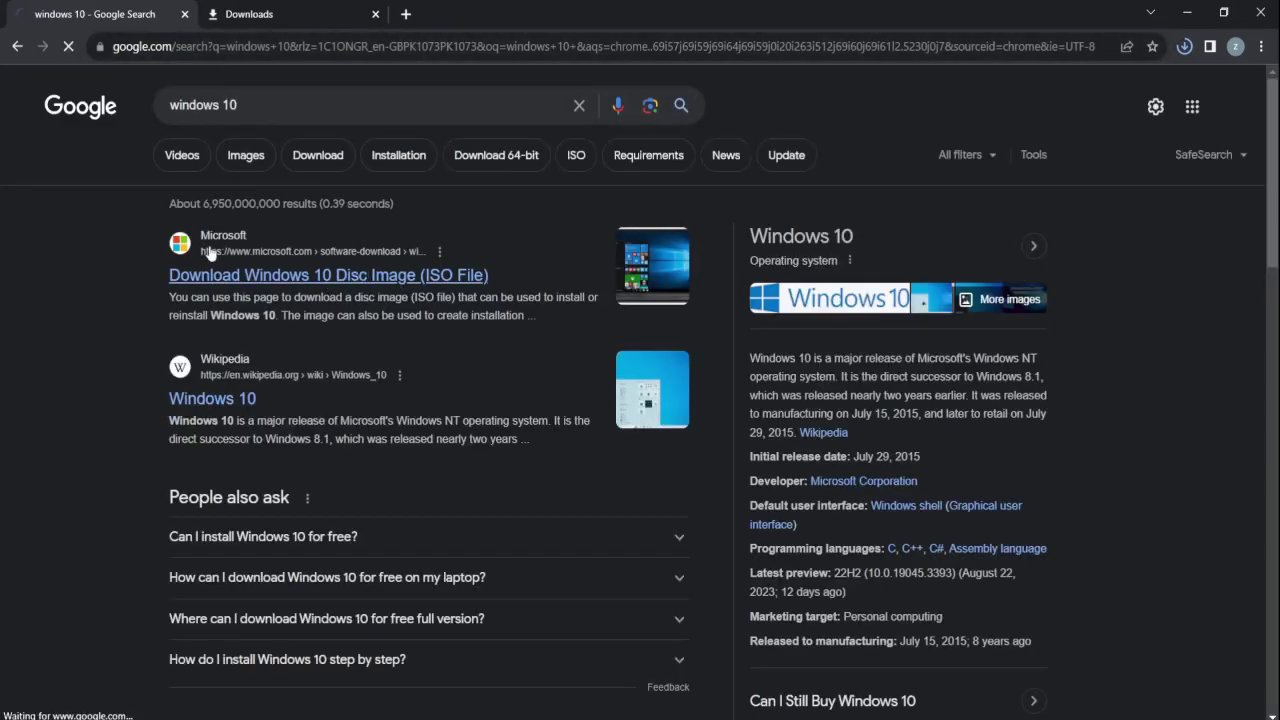
click(415, 257)
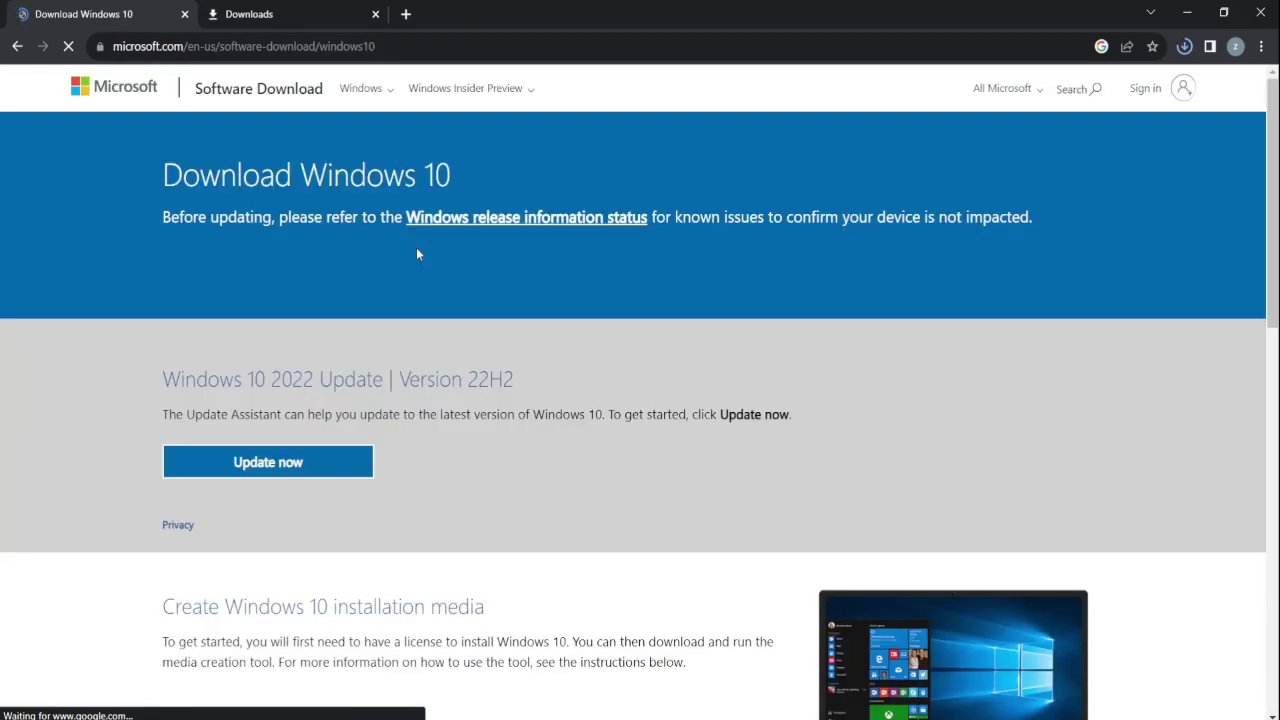
Download the Windows 10 media creation tool, MediaCreationTool22H2.exe.
scroll(305, 354, down, 3)
scroll(305, 354, down, 3)
scroll(300, 351, up, 2)
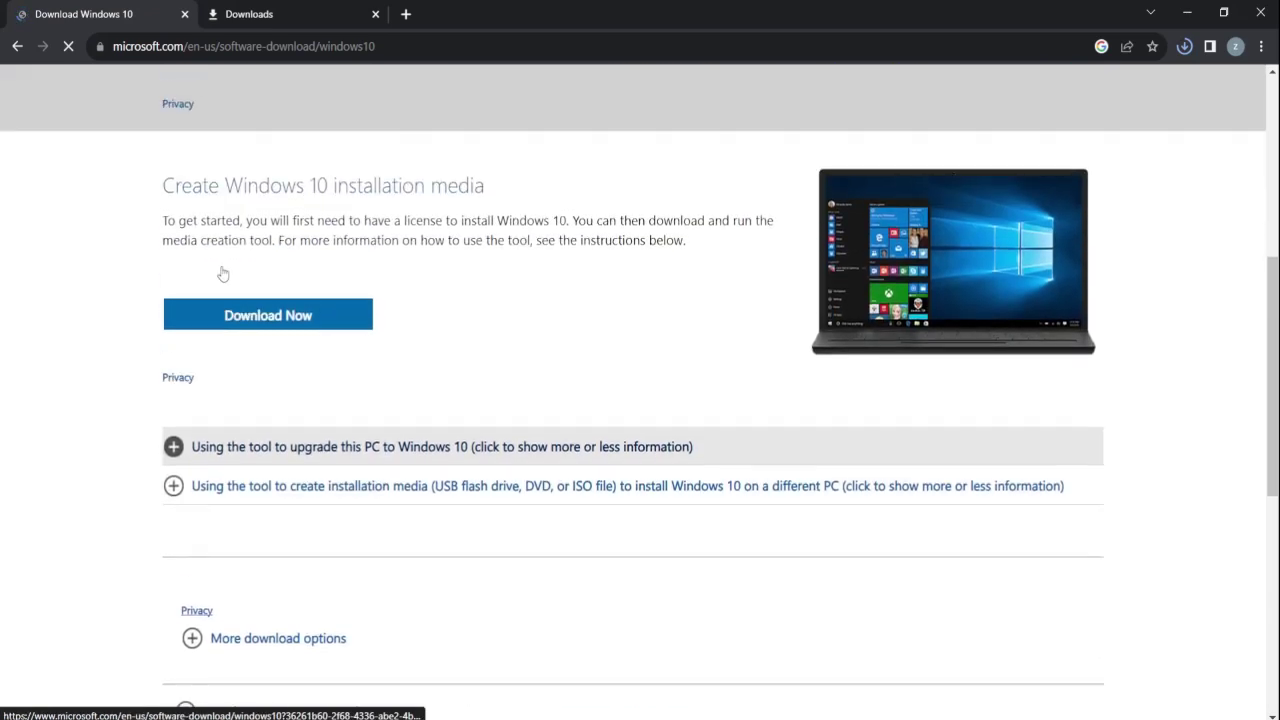
click(268, 322)
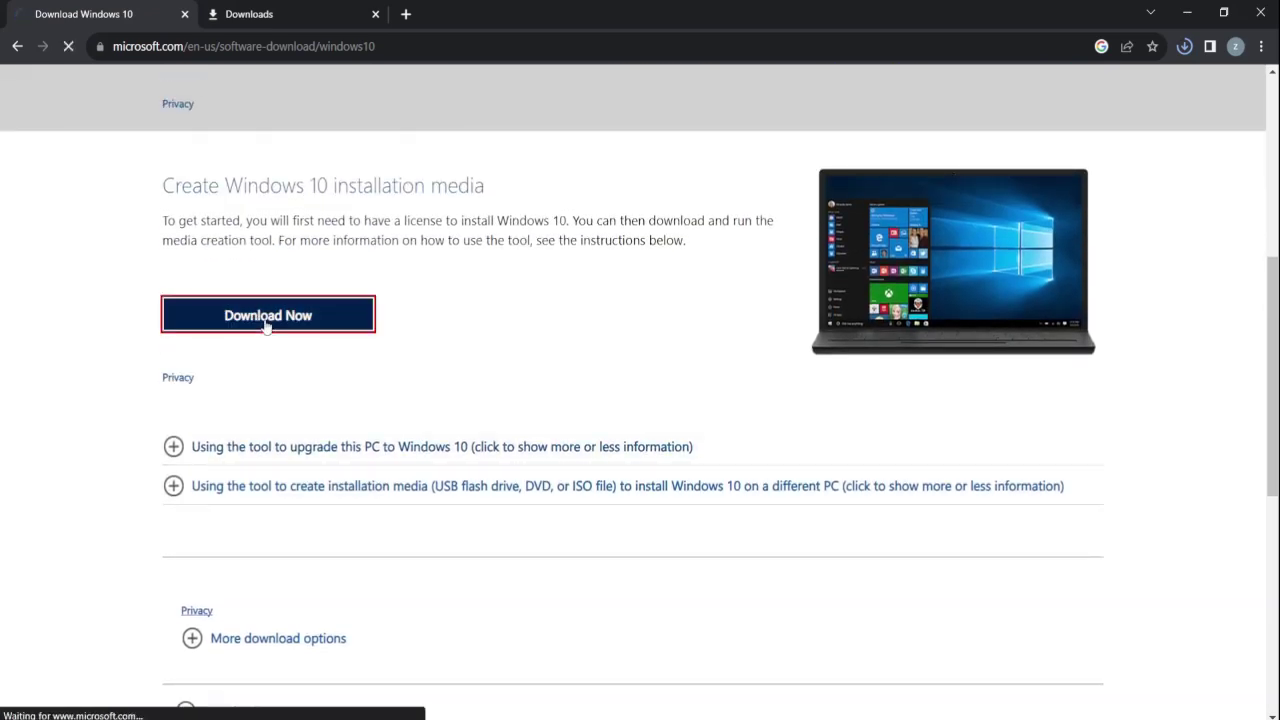
scroll(265, 328, down, 3)
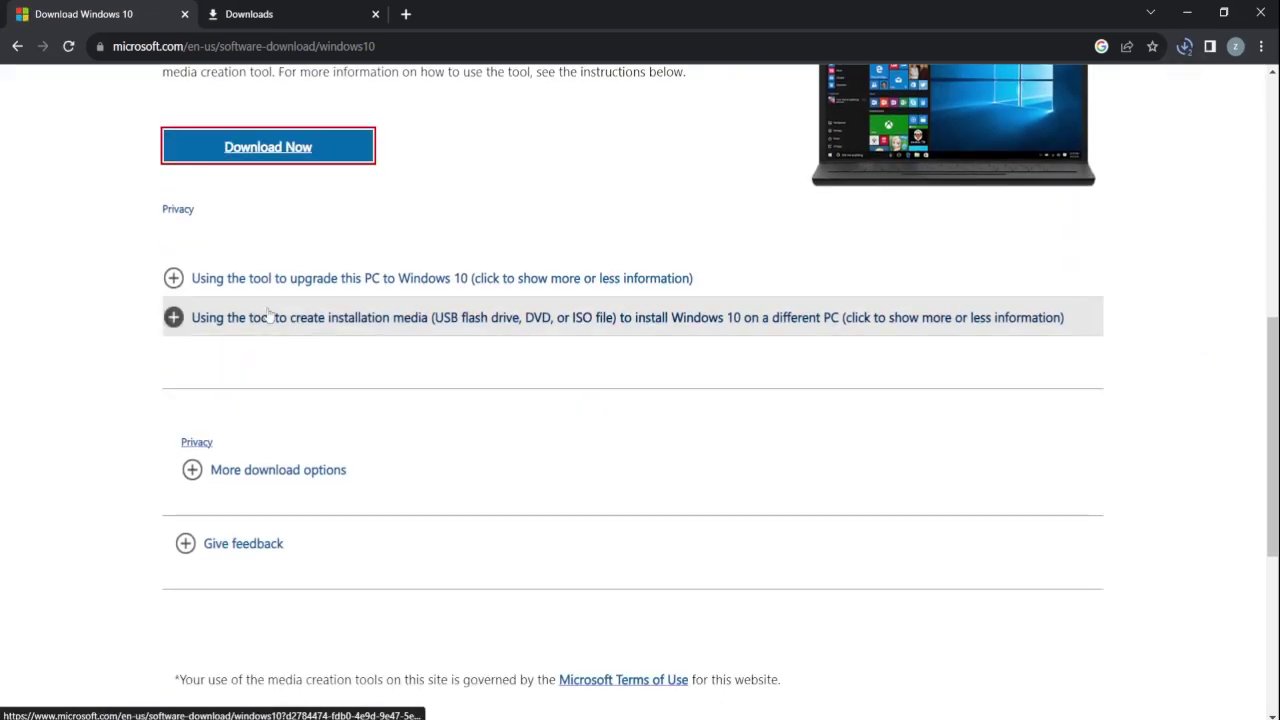
scroll(865, 168, up, 1)
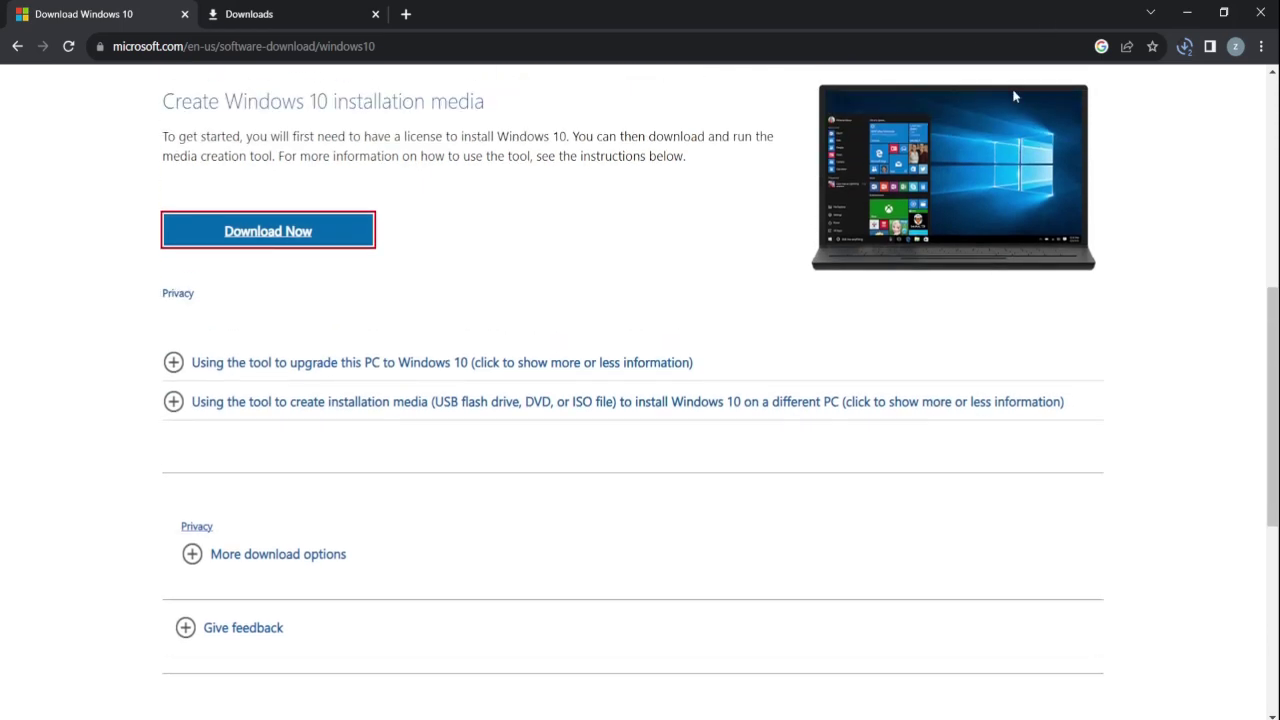
Check the download's progress, then open the Downloads folder from File Explorer's jump list.
click(1184, 48)
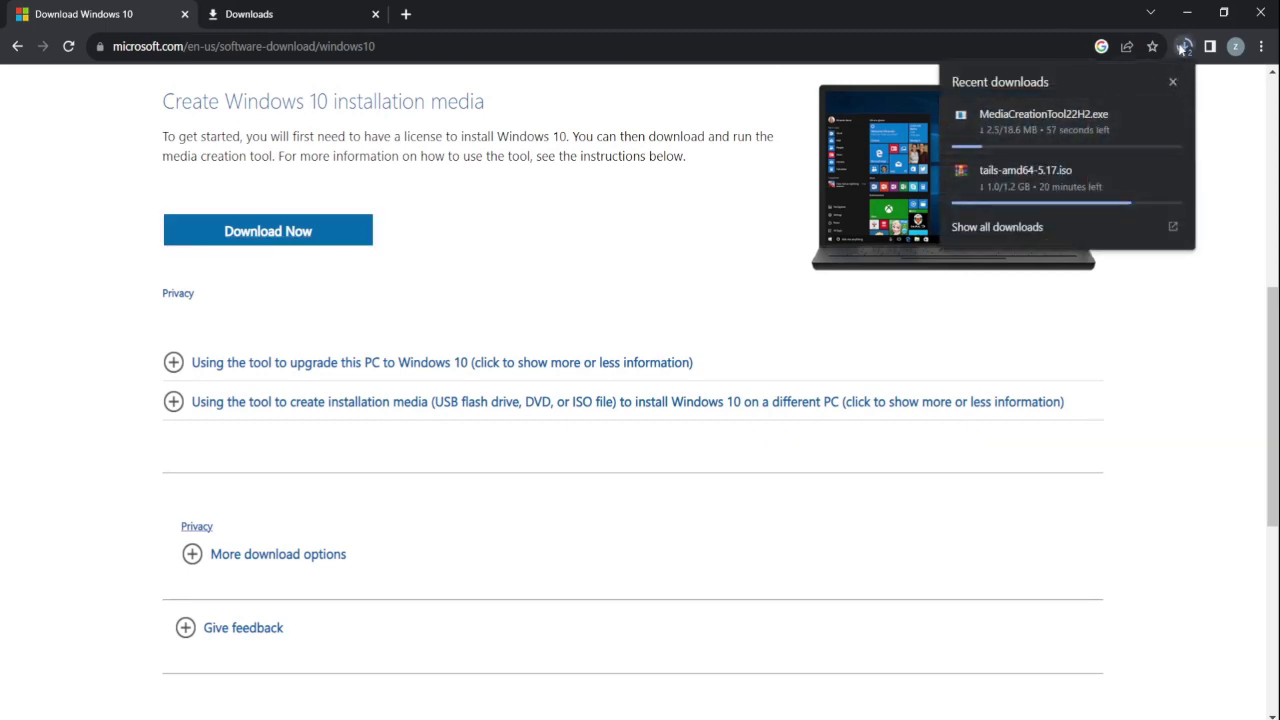
click(1183, 50)
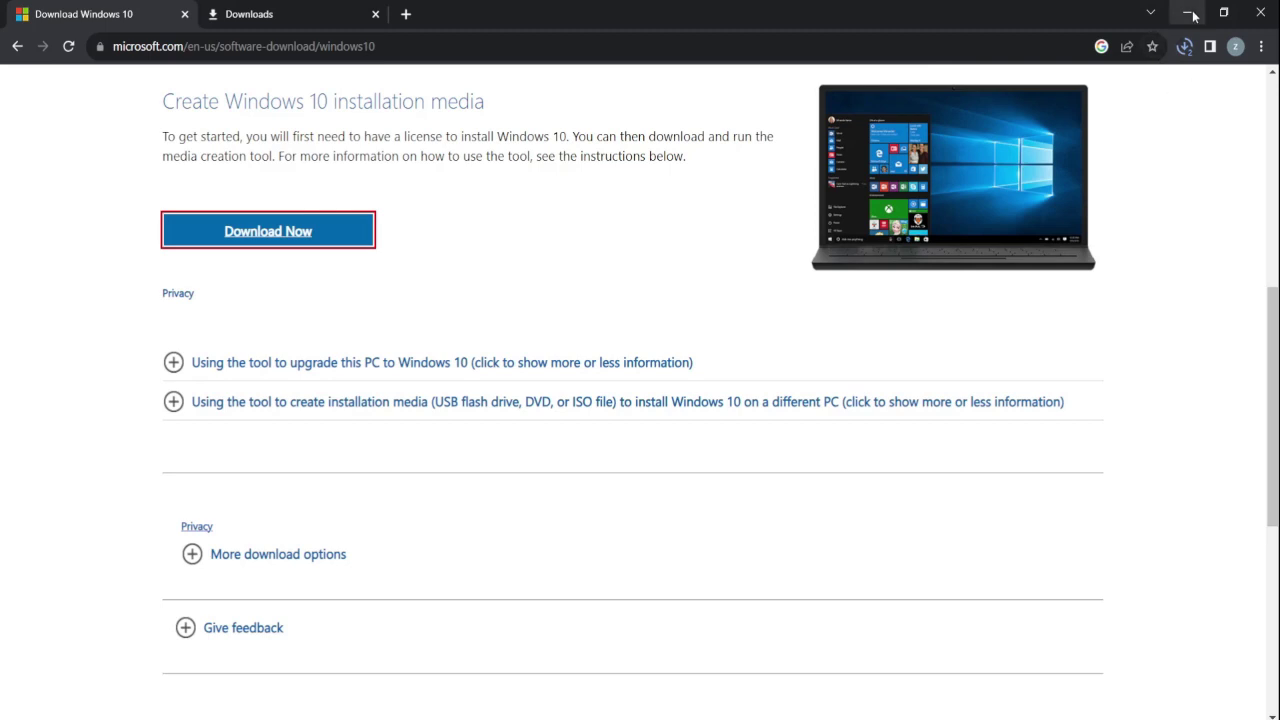
right_click(290, 716)
click(286, 321)
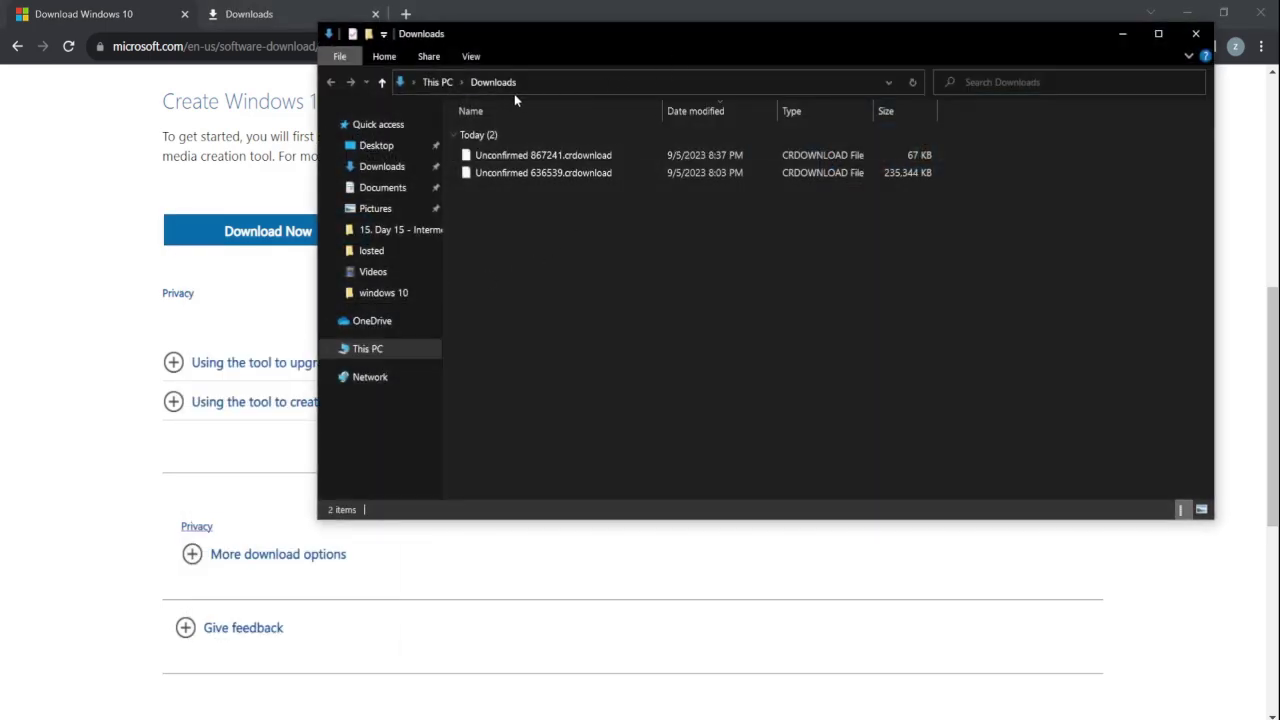
Launch MediaCreationTool22H2 from the Downloads folder and accept the Windows 10 license terms.
drag(615, 53, 528, 69)
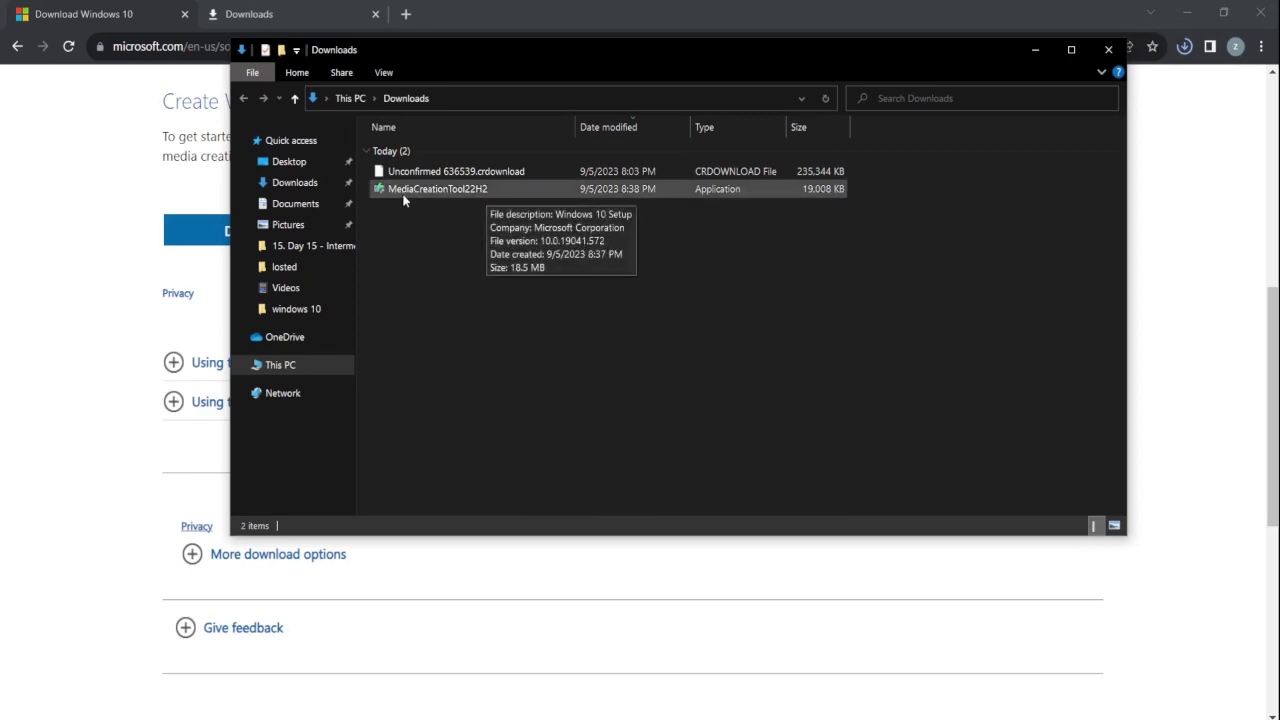
double_click(426, 189)
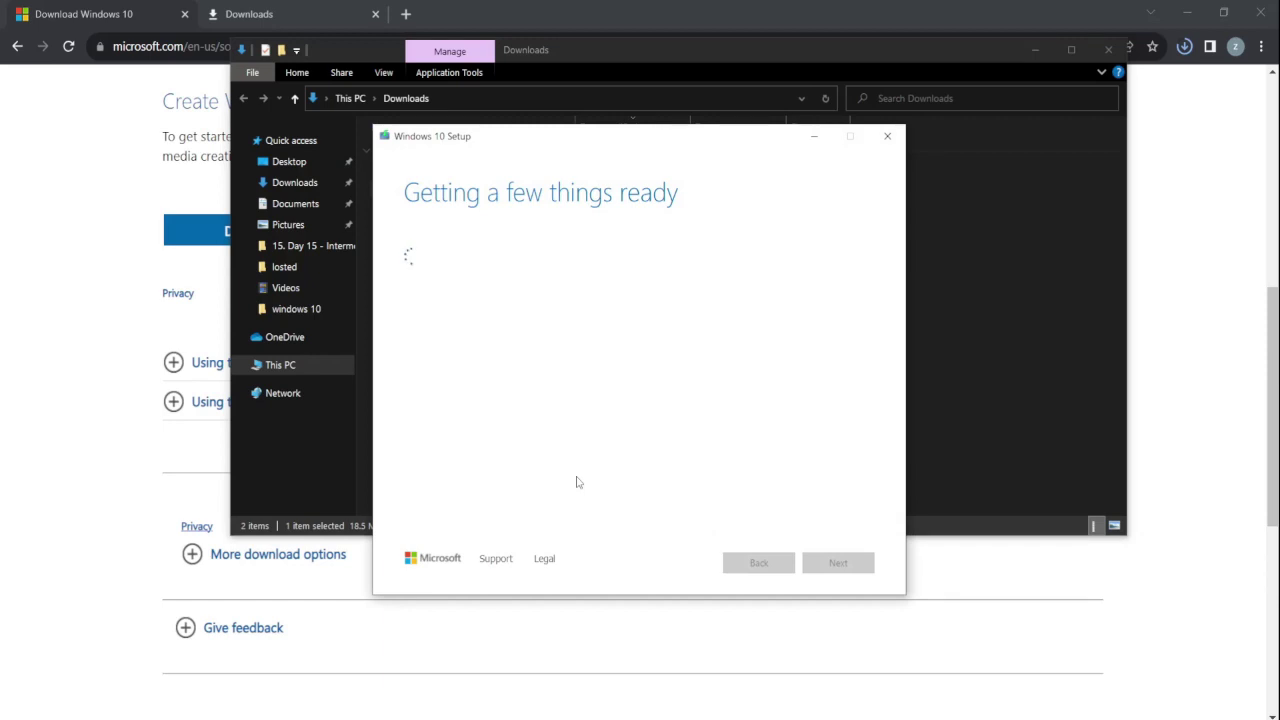
click(838, 564)
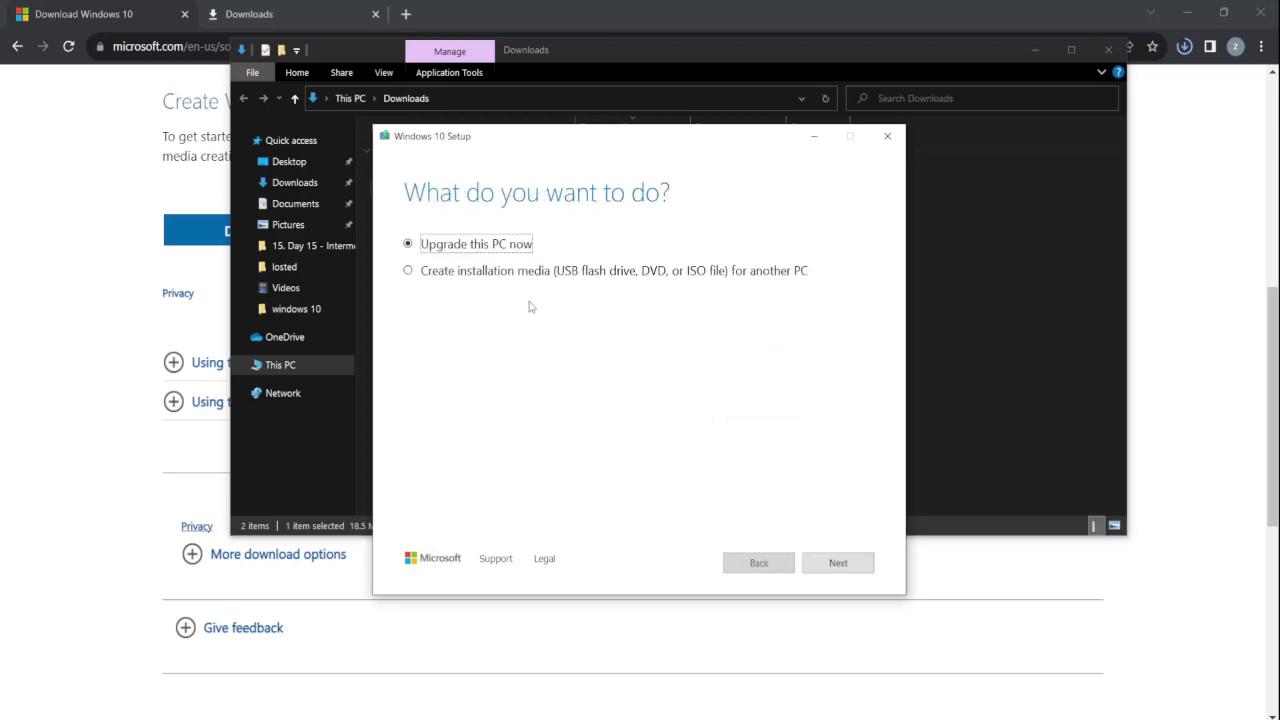
Start creating a Windows 10 ISO for another PC, then quit Setup at 0% and confirm.
click(466, 282)
key(Return)
click(822, 558)
click(832, 560)
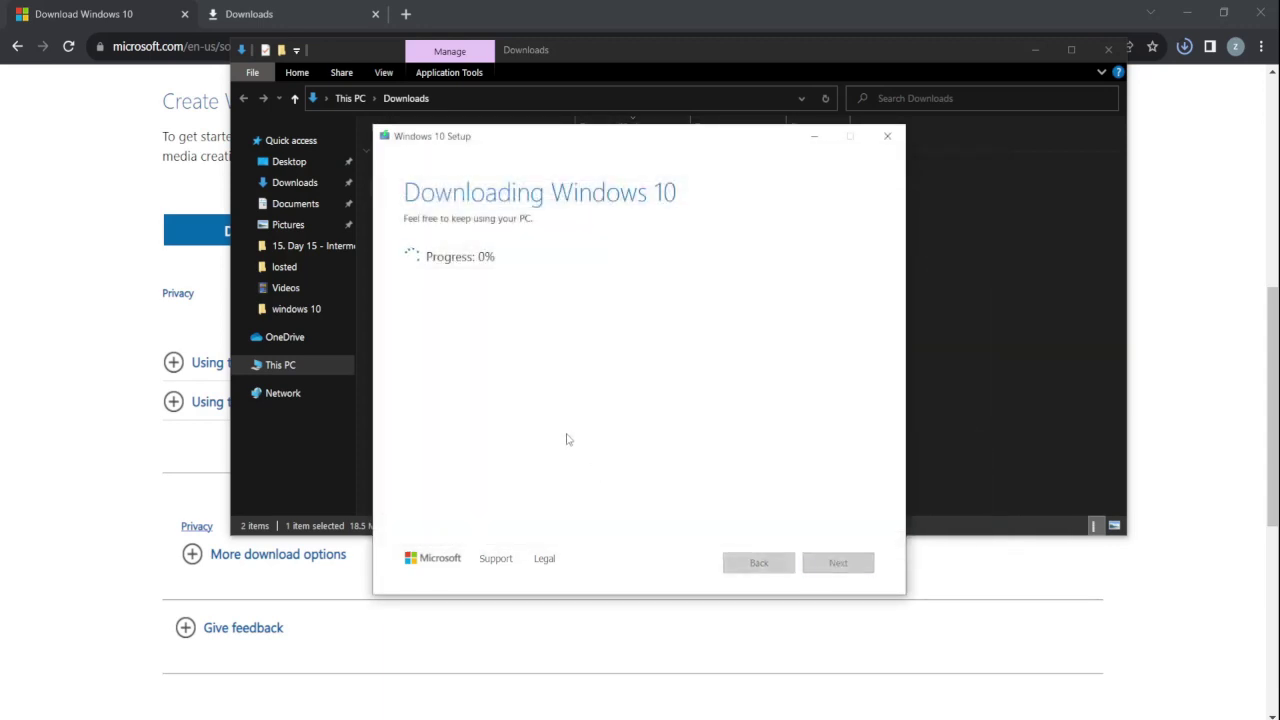
click(886, 142)
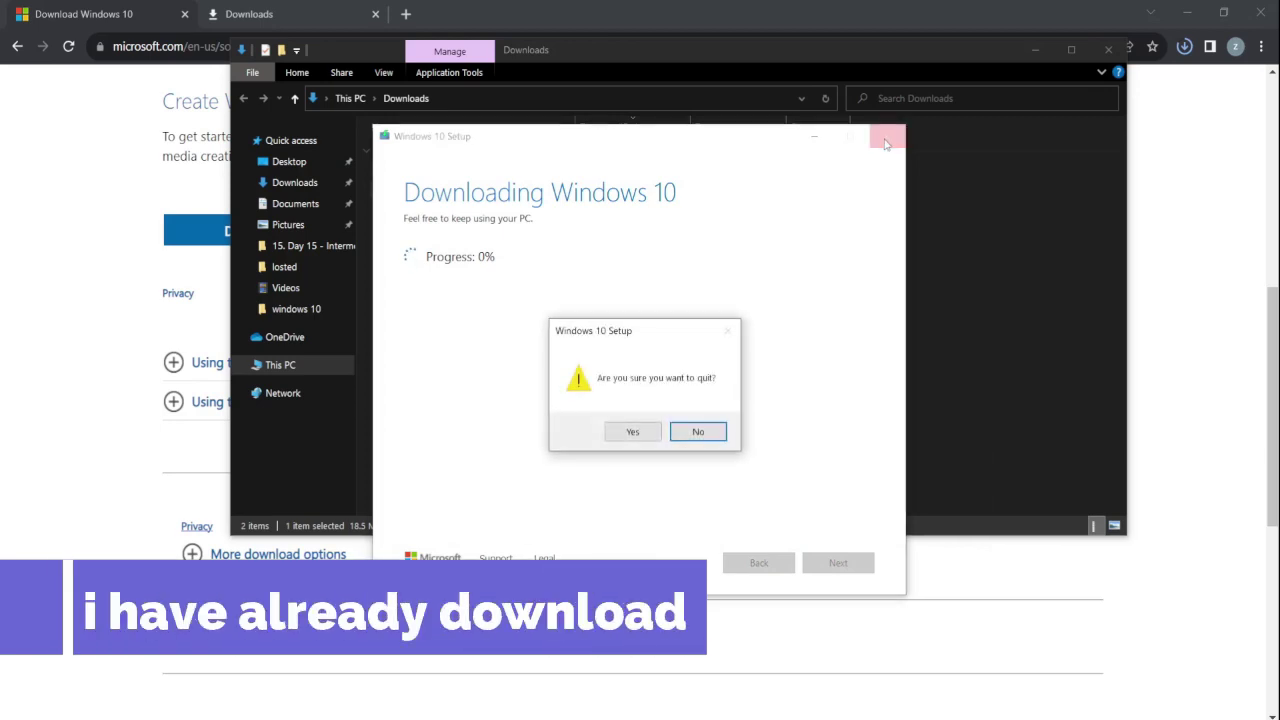
click(624, 432)
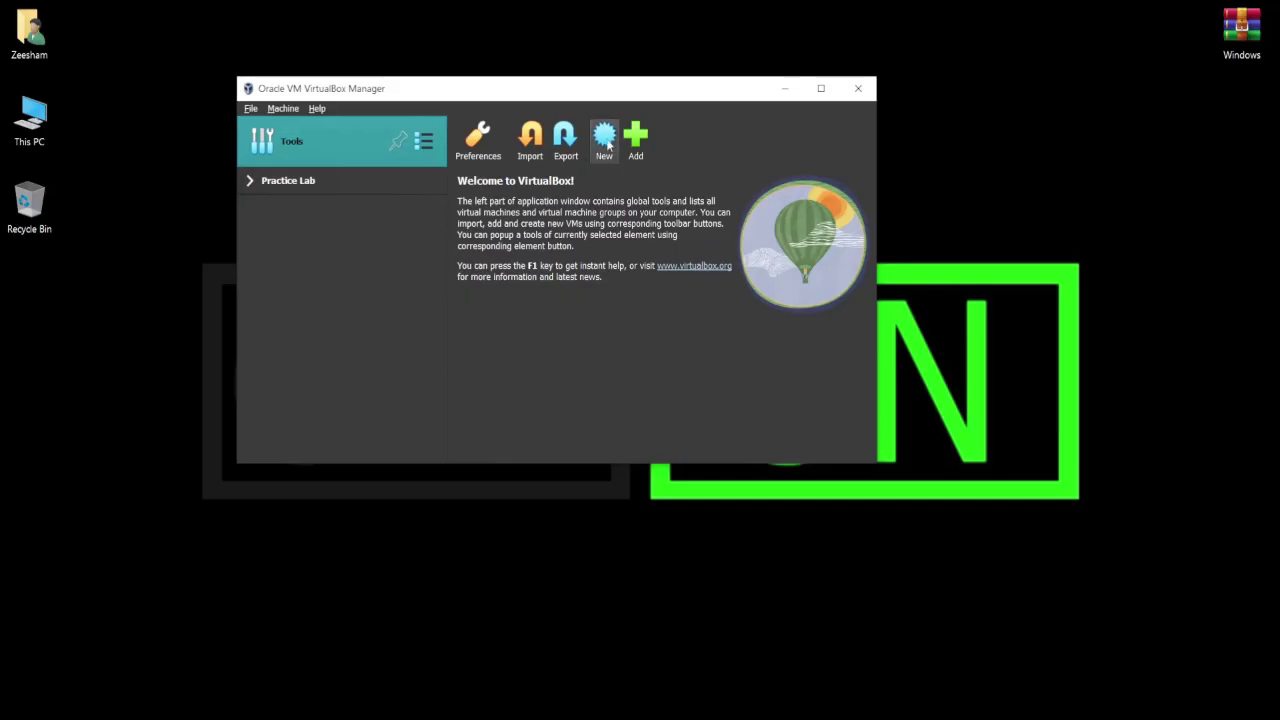
Create the 'Windows 10 virtual' machine with default 2048 MB memory, 2 processors and 50 GB disk.
click(605, 132)
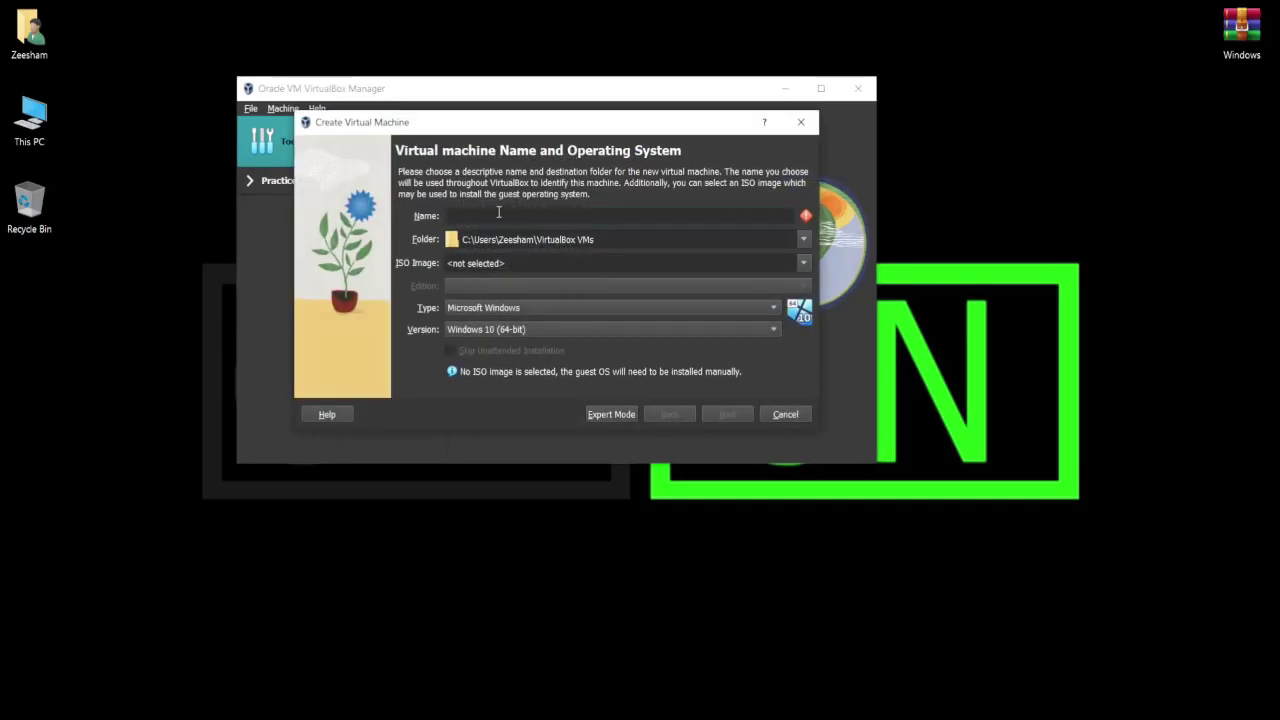
text(Windows 10 virtual)
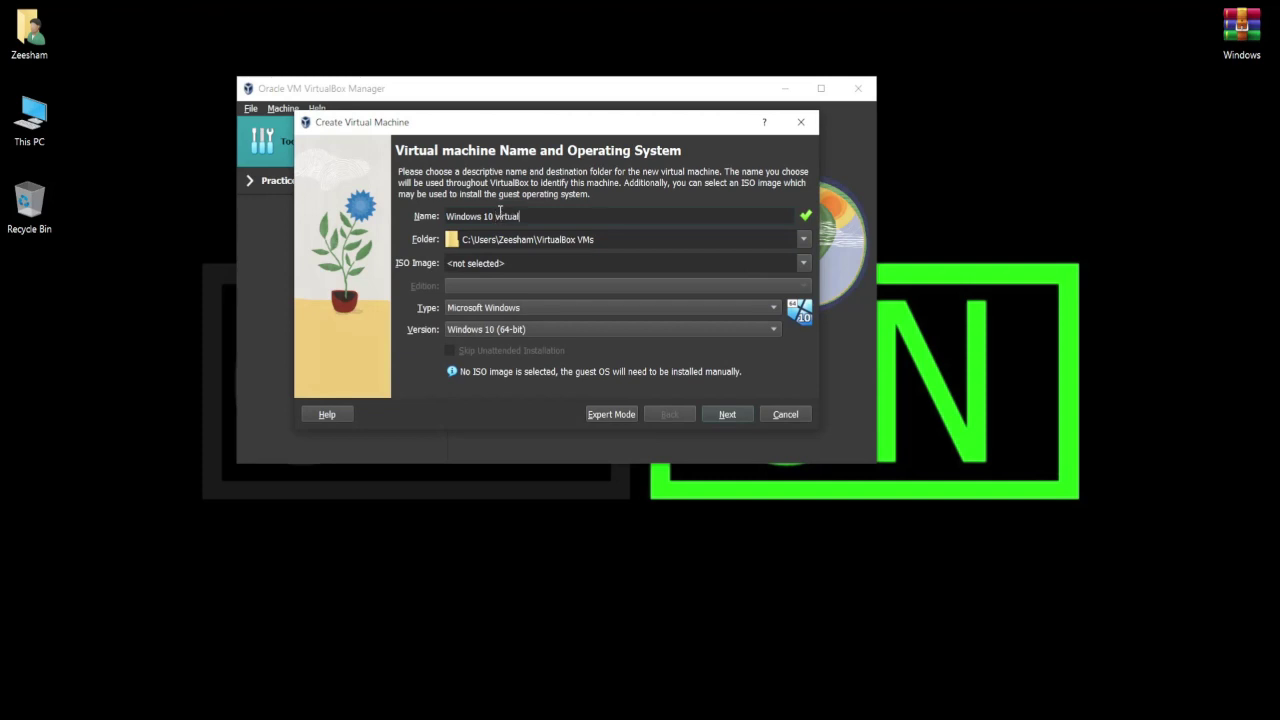
click(722, 414)
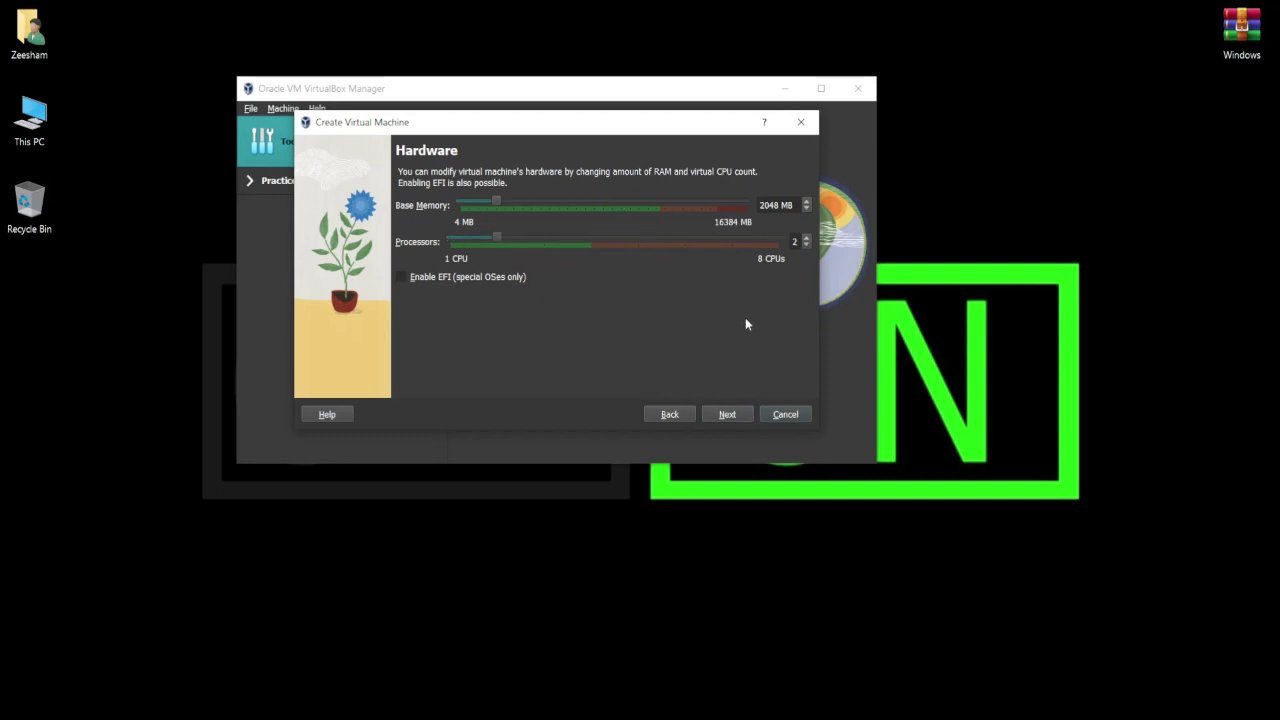
click(731, 414)
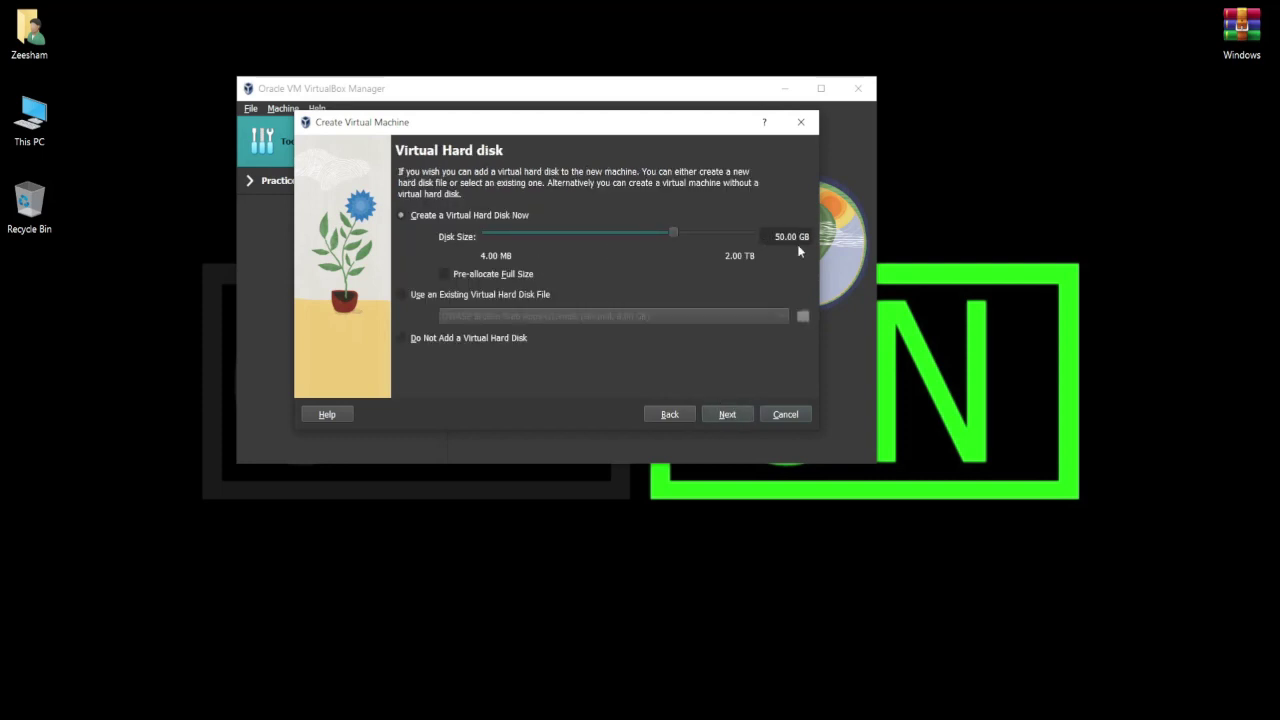
click(733, 414)
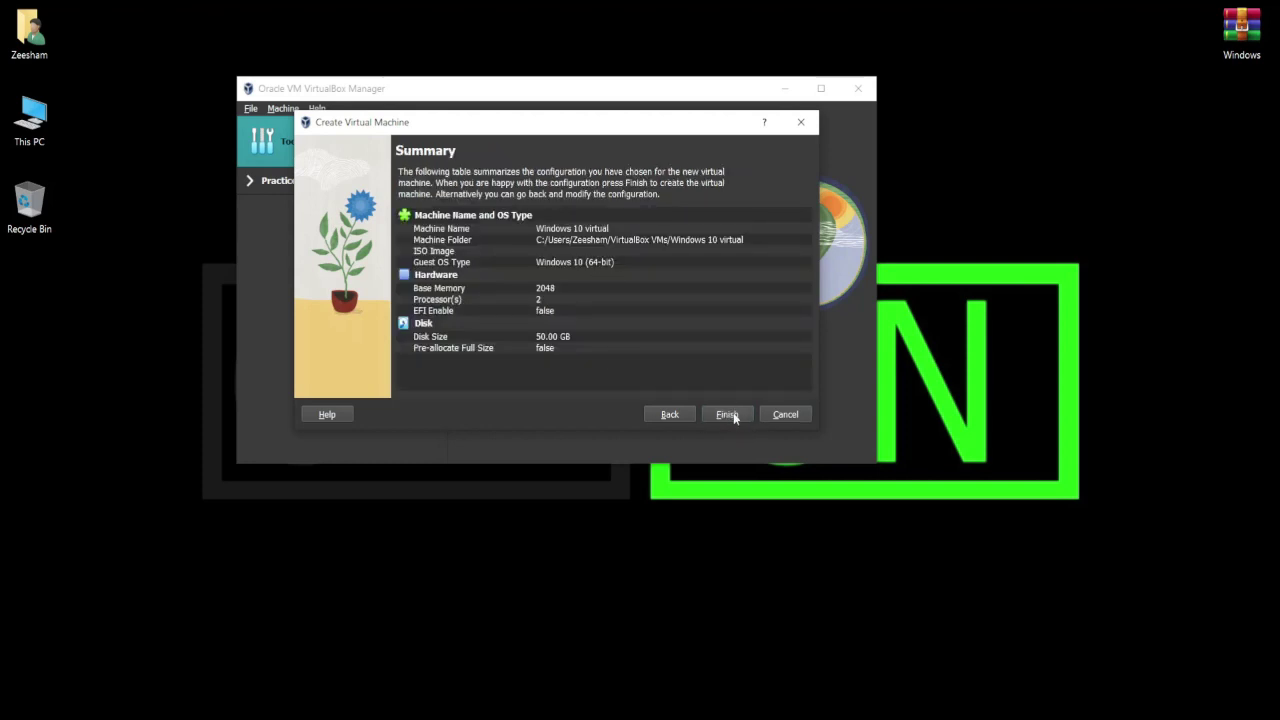
click(732, 414)
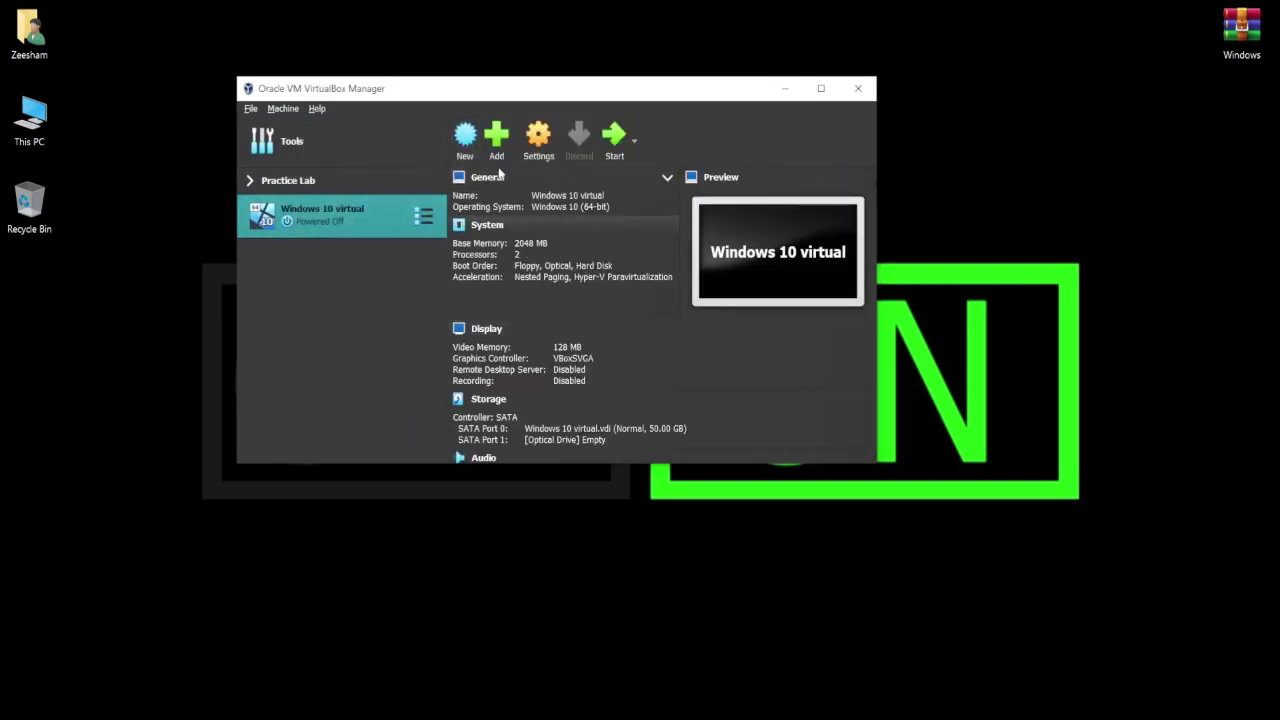
In Windows 10 virtual's settings, look over the Display tabs, then select the empty optical drive under Storage.
click(539, 140)
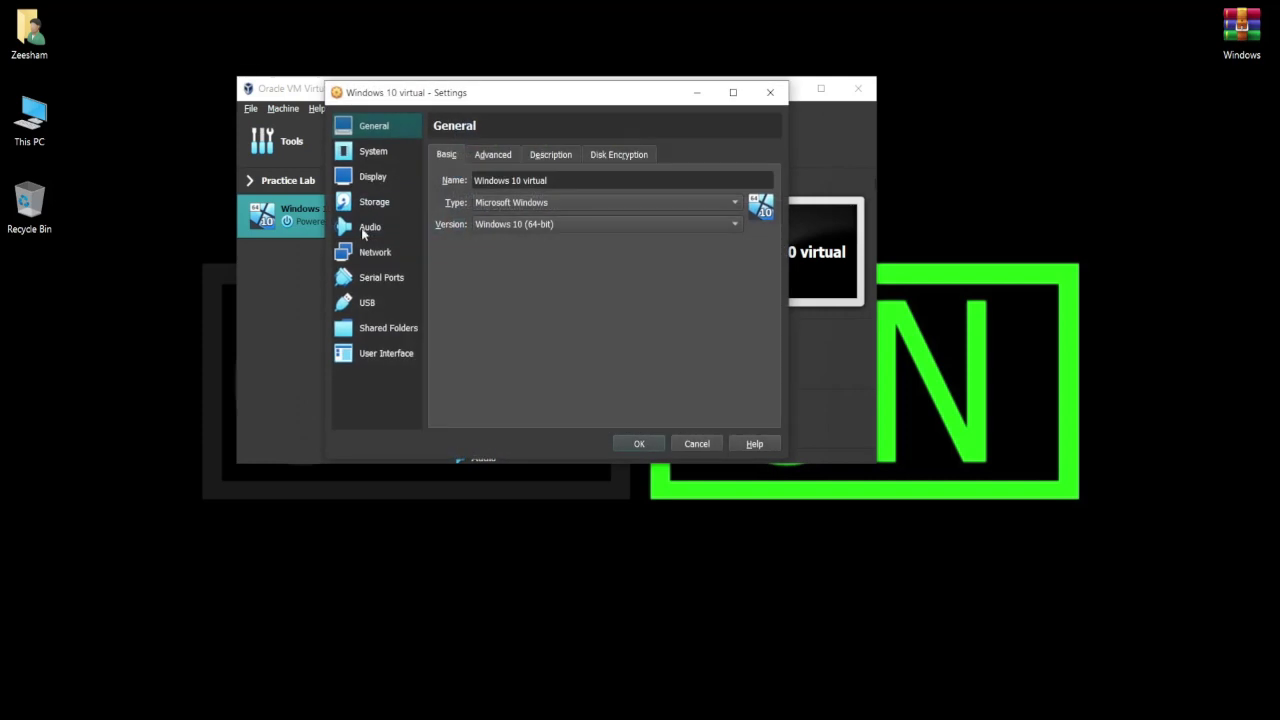
click(373, 177)
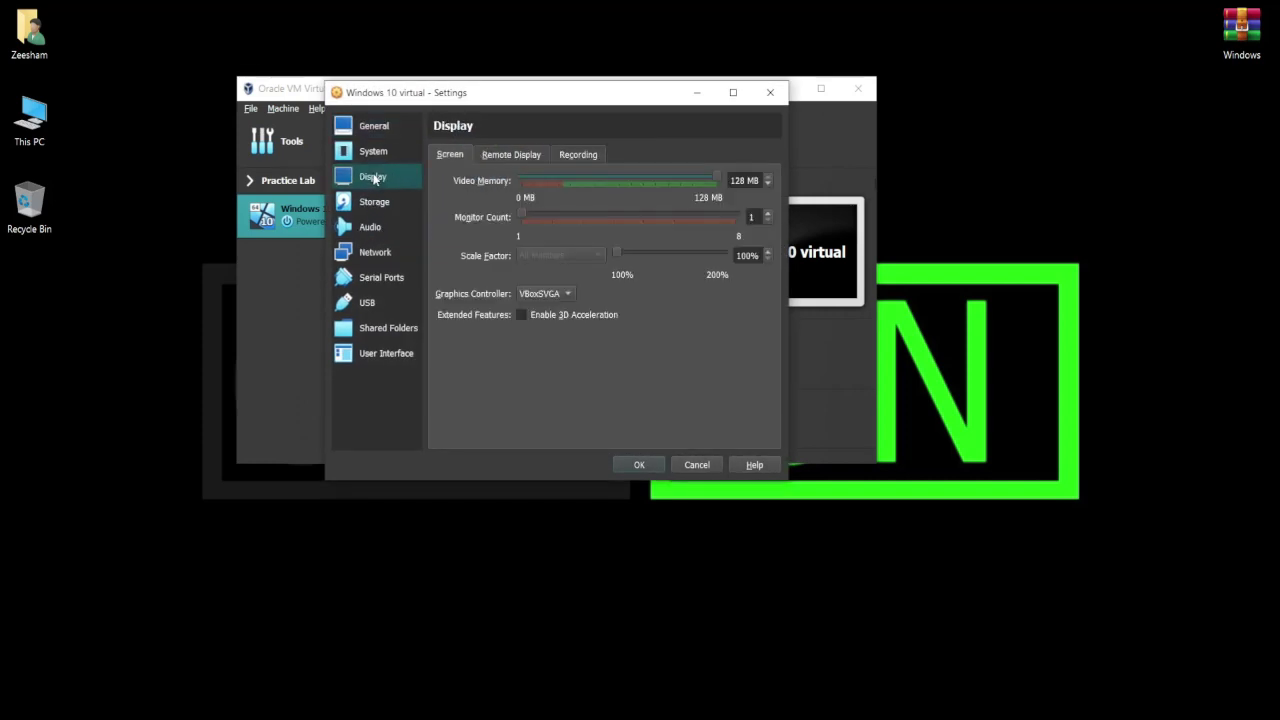
click(492, 157)
click(566, 156)
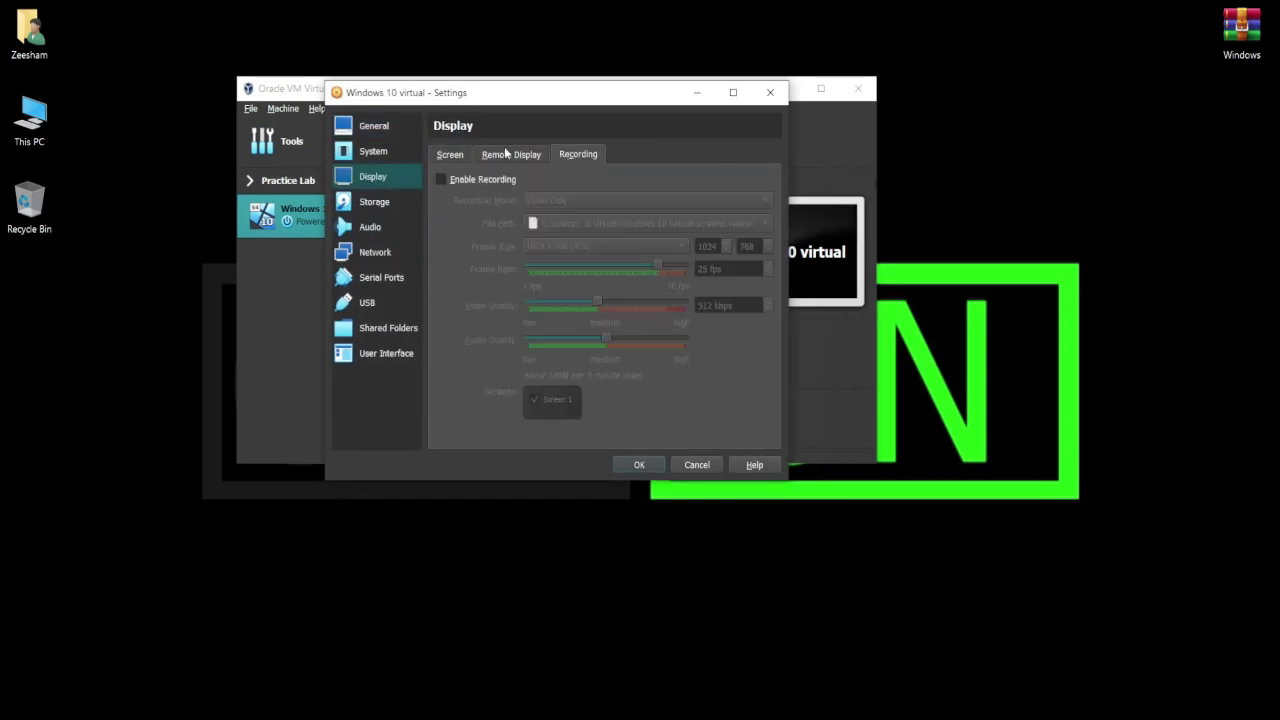
click(376, 204)
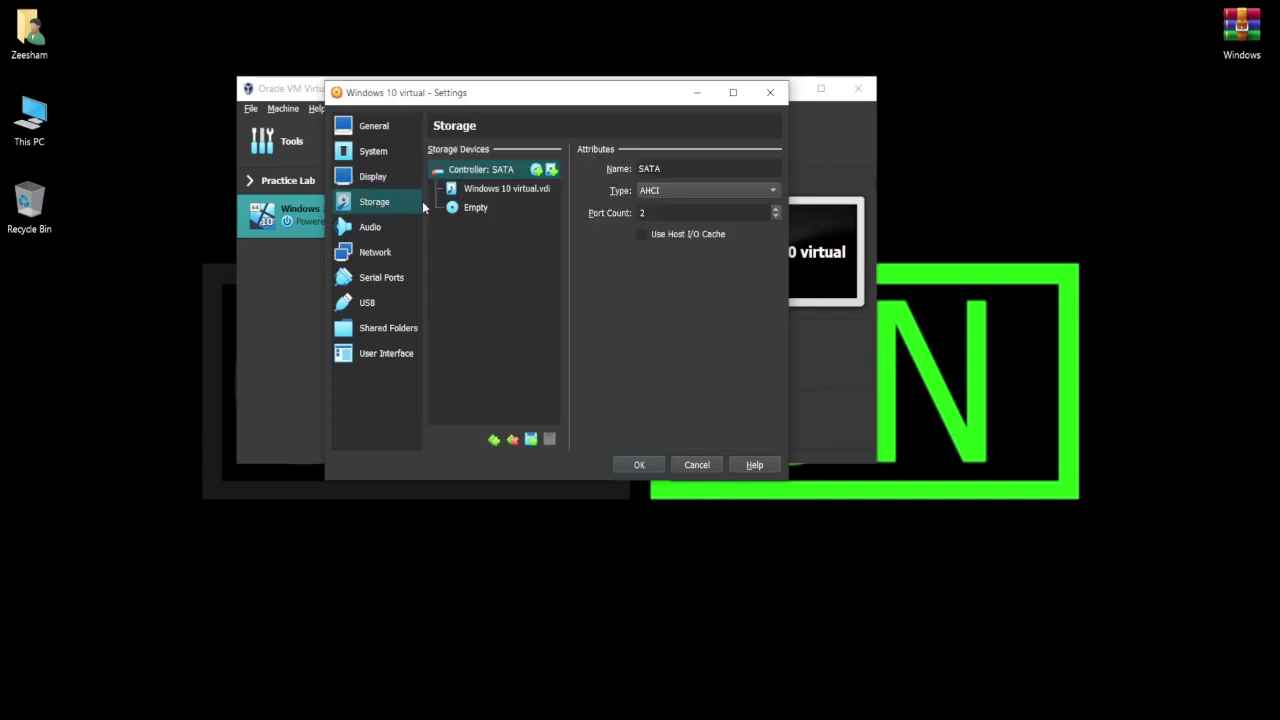
click(472, 209)
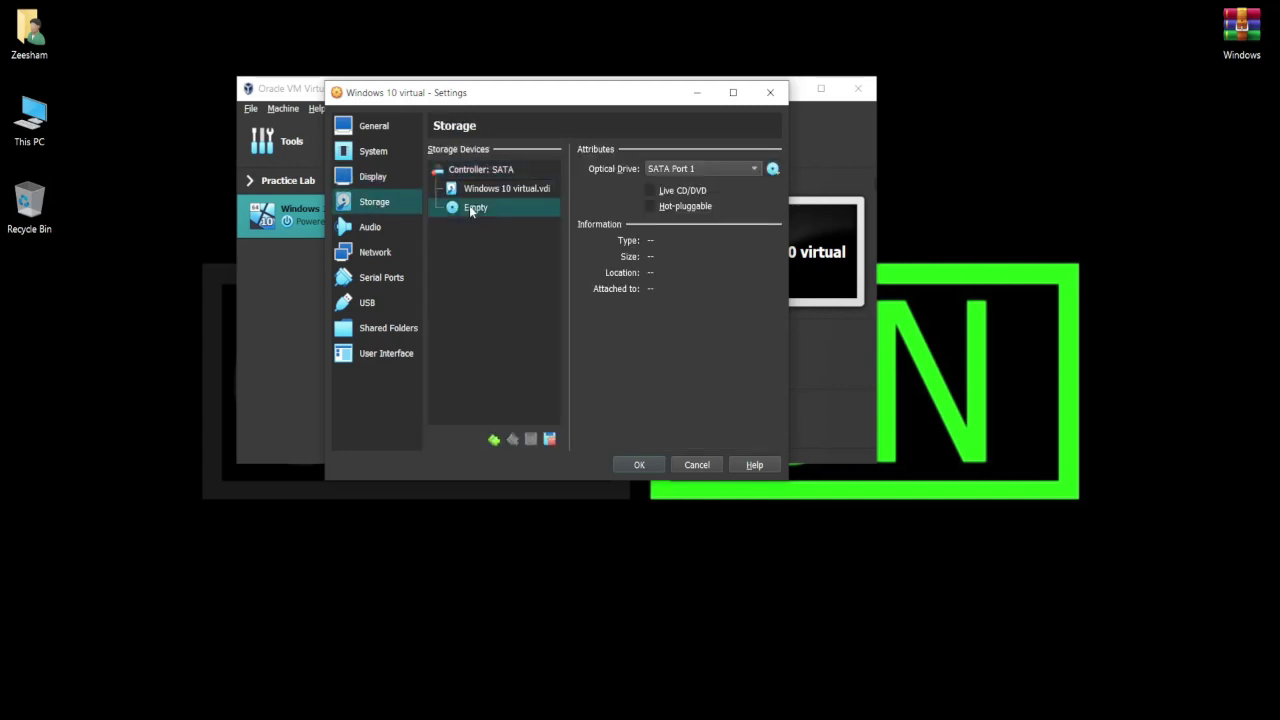
Load Windows.iso from the Desktop into the optical drive and save the settings.
click(773, 169)
click(797, 204)
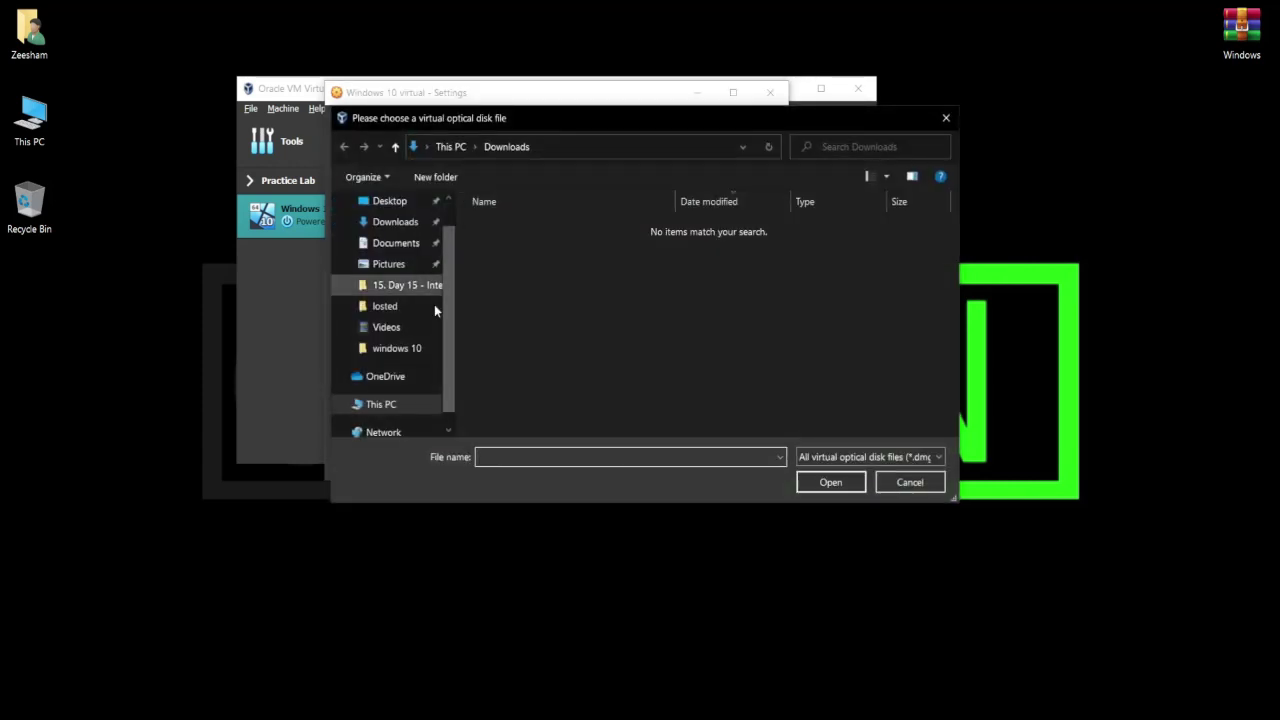
scroll(375, 228, up, 1)
click(389, 237)
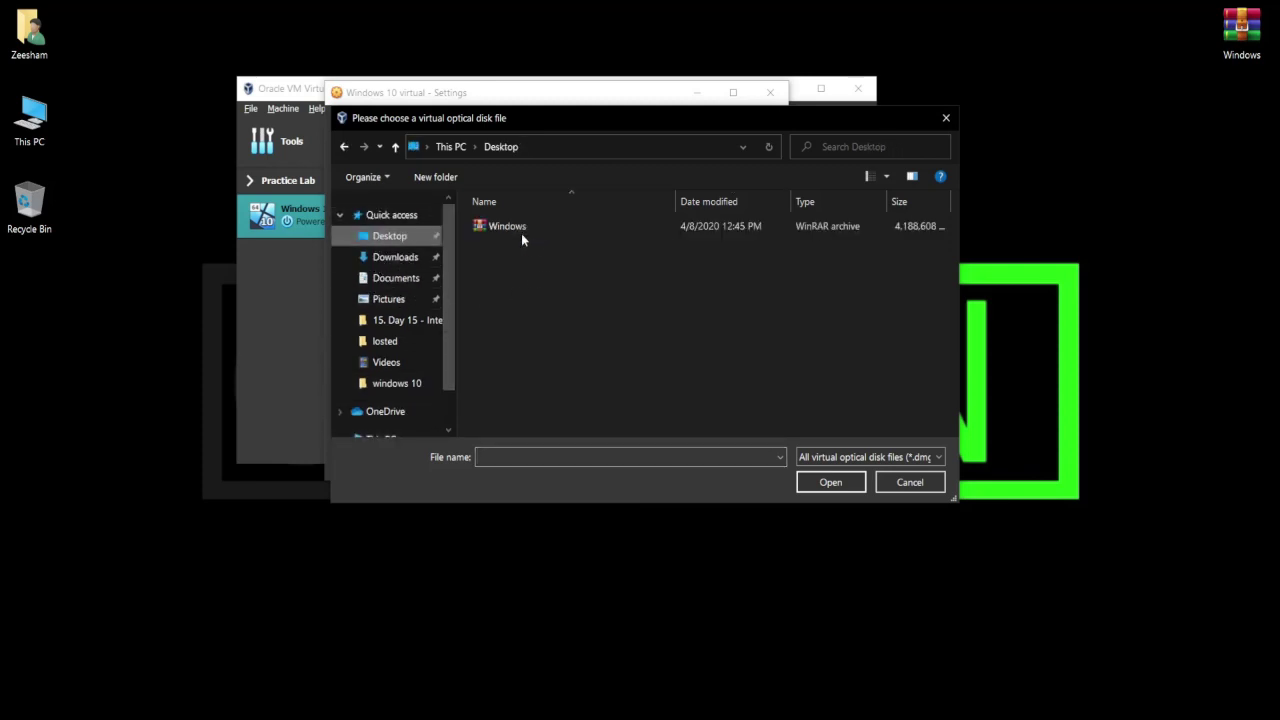
double_click(514, 234)
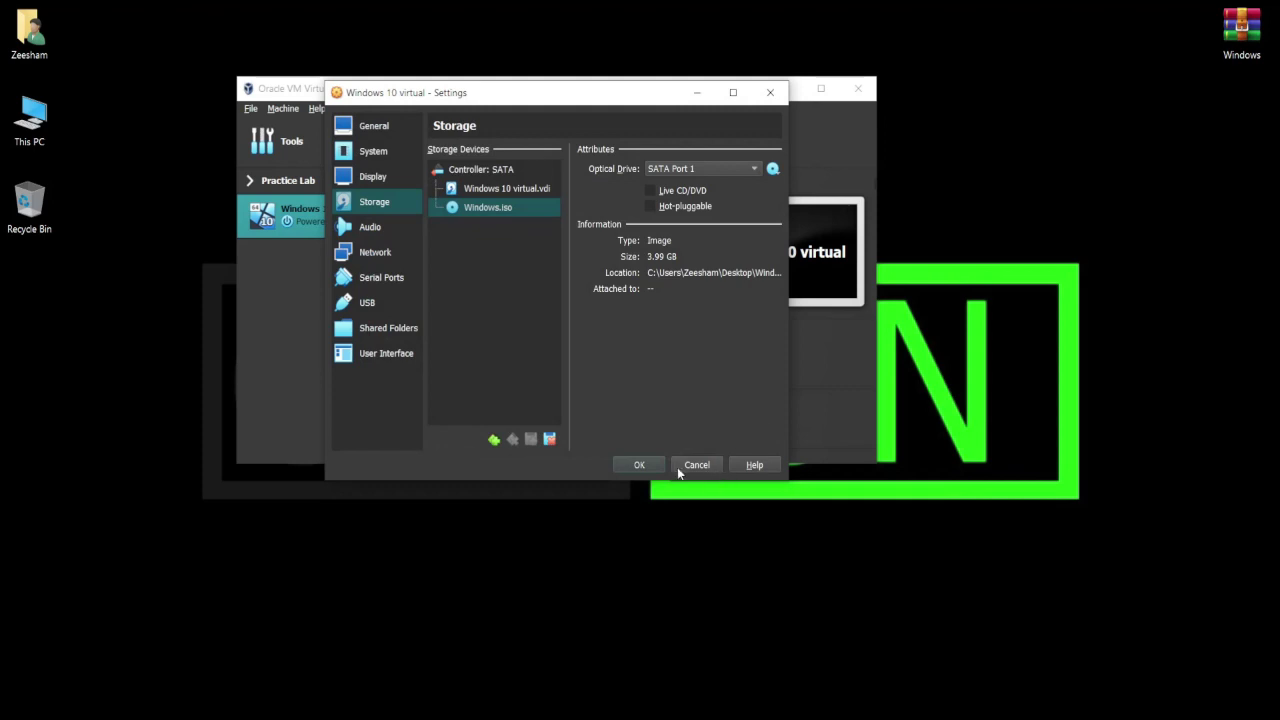
click(640, 464)
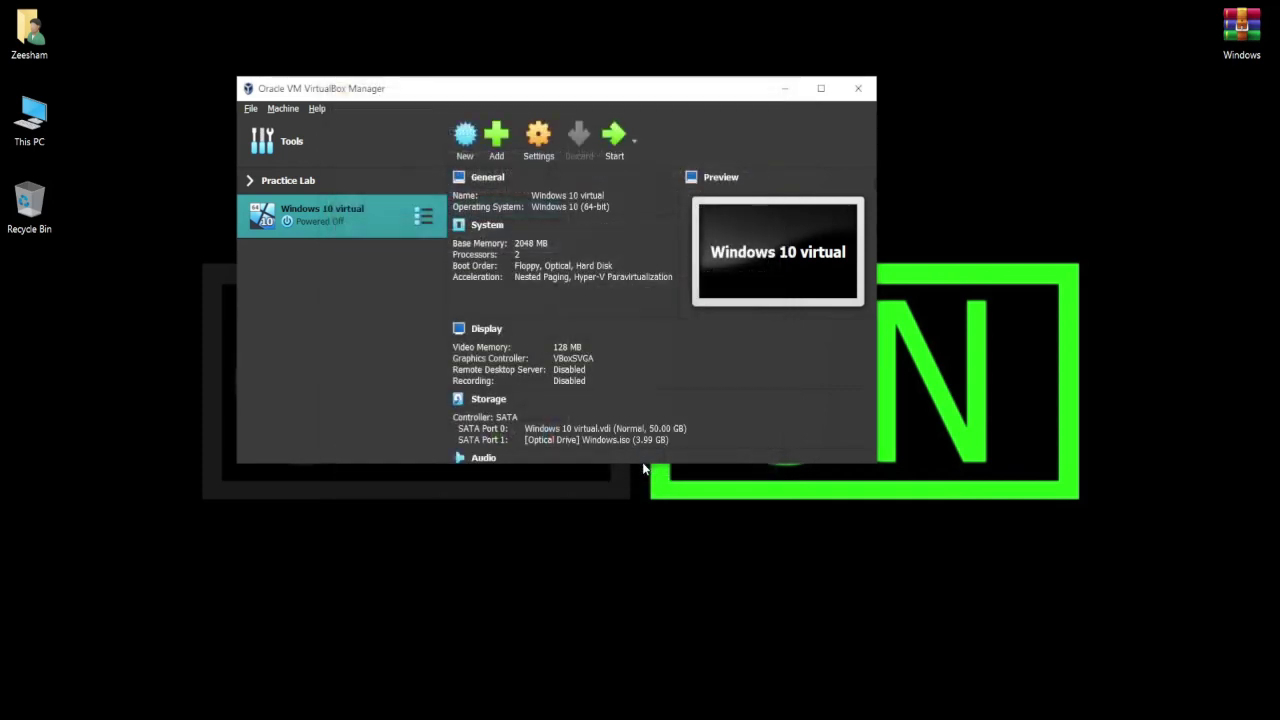
Start Windows 10 virtual, dismiss the keyboard and mouse notices, and enlarge its window.
click(612, 141)
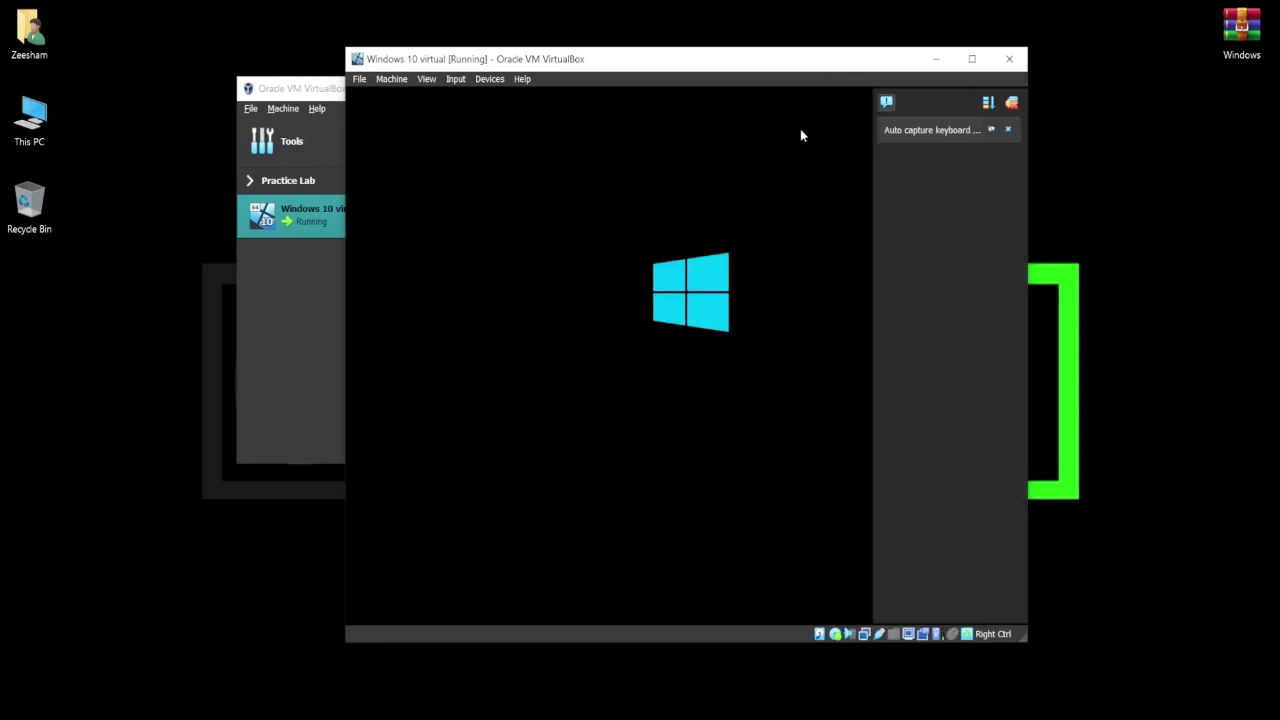
click(1008, 129)
drag(860, 48, 690, 15)
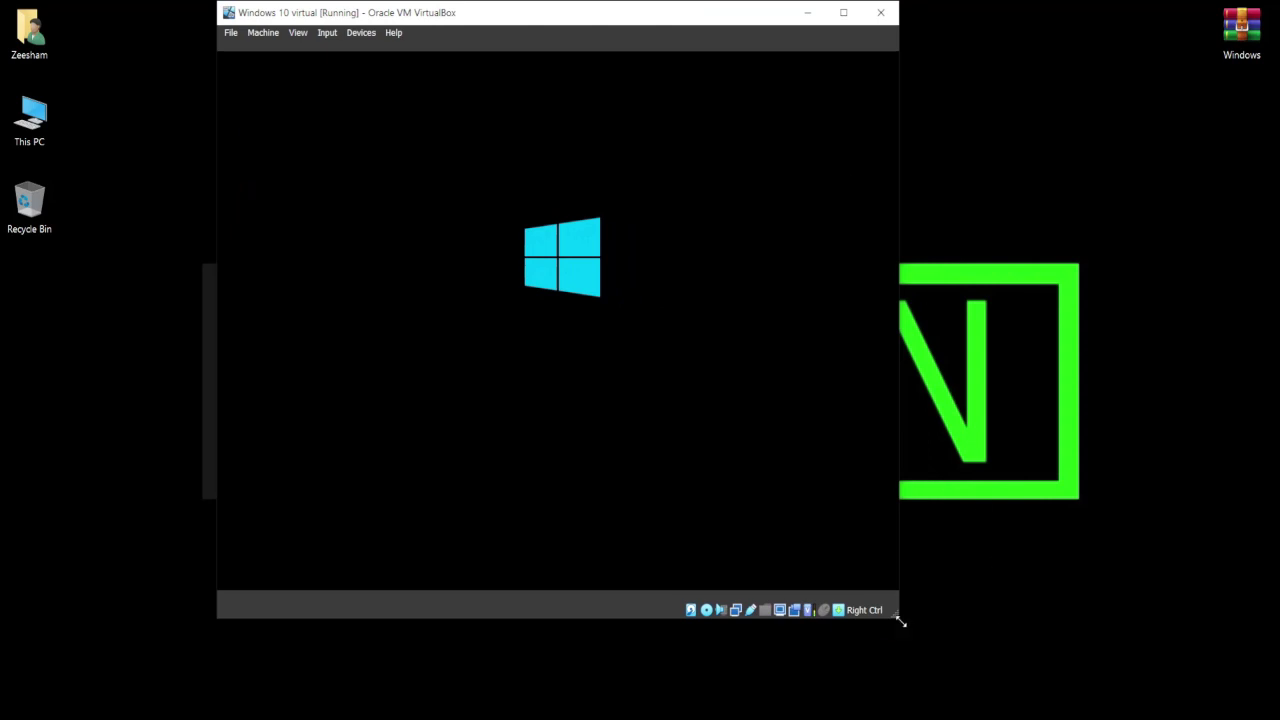
drag(899, 612, 938, 634)
drag(694, 14, 681, 12)
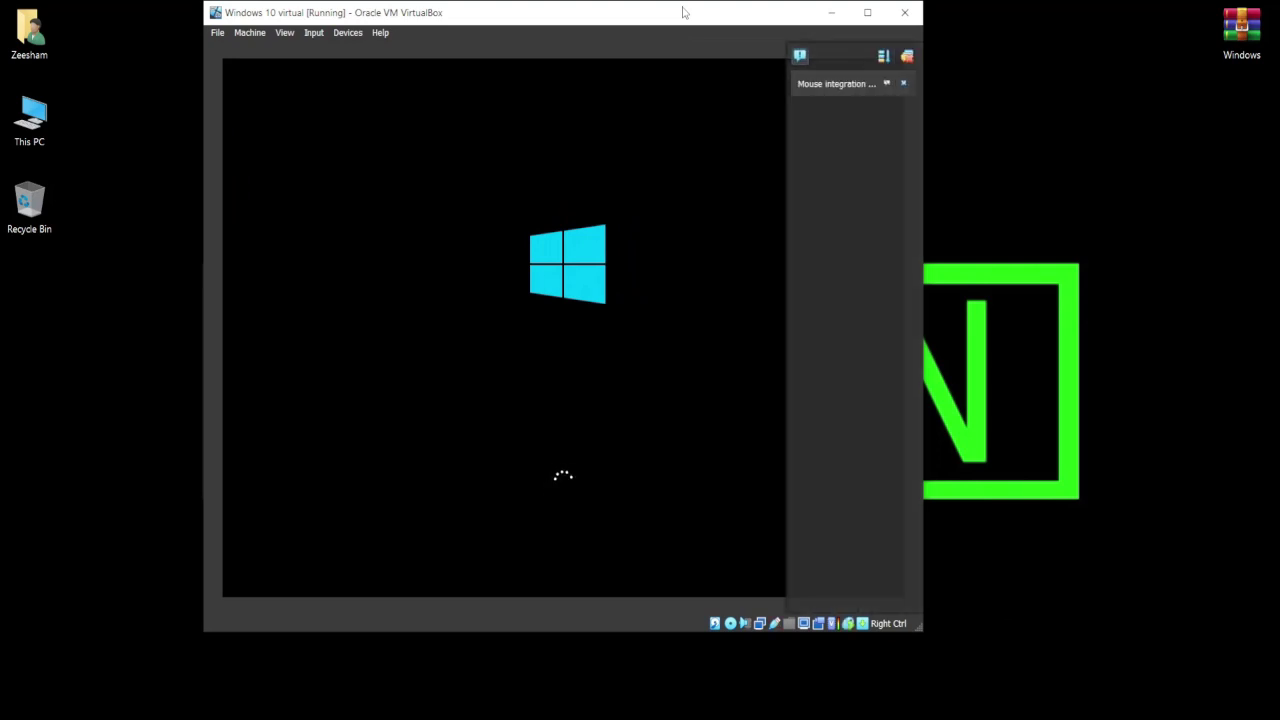
click(903, 84)
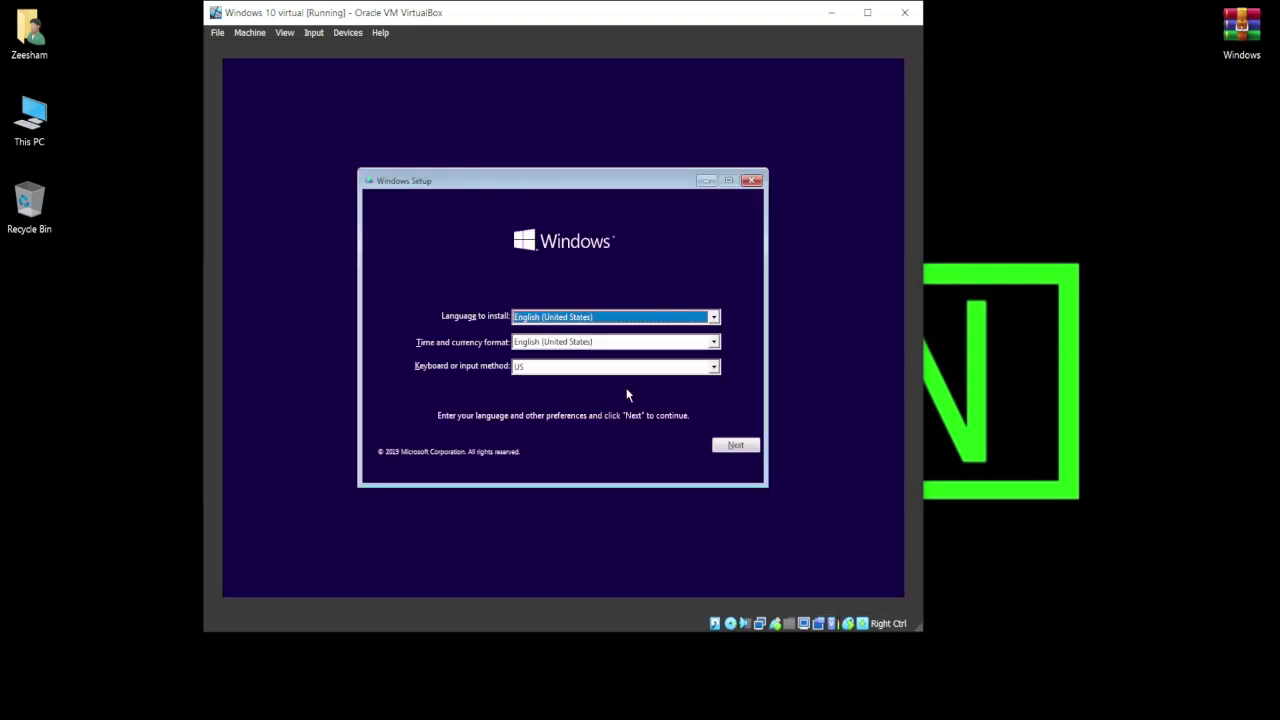
Keep the default language and keyboard settings and begin the Windows installation.
click(735, 446)
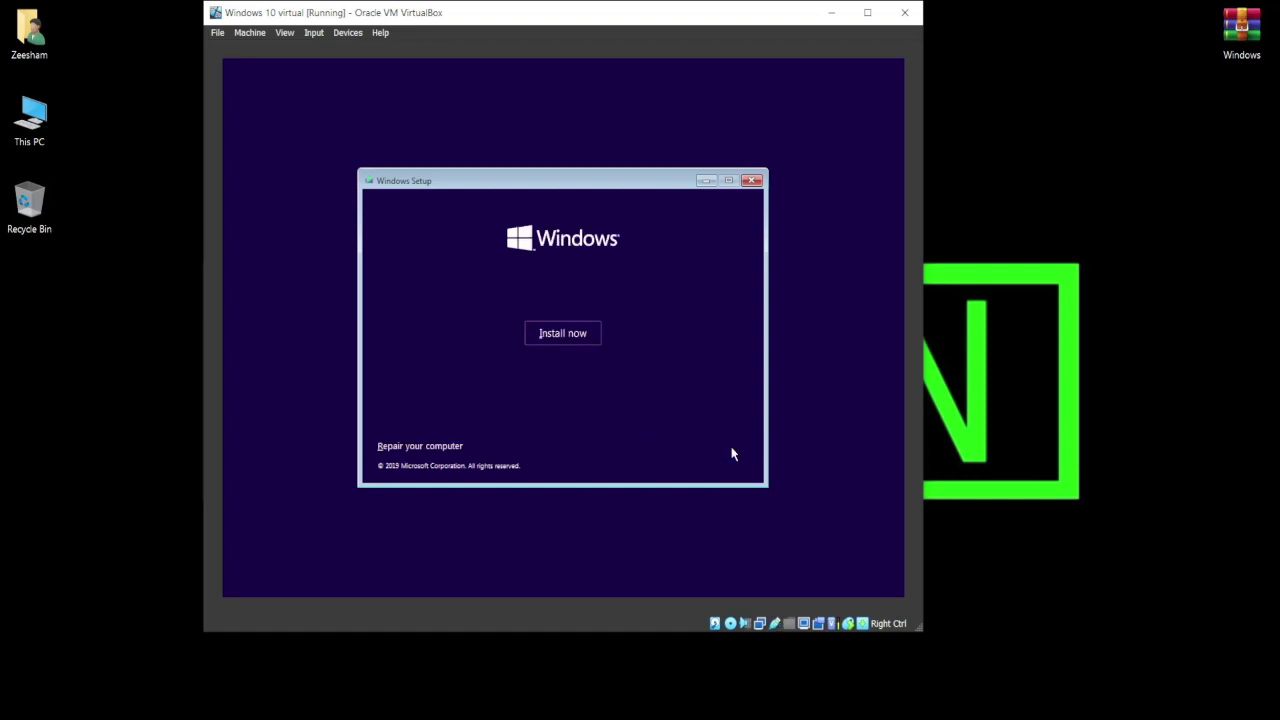
click(563, 334)
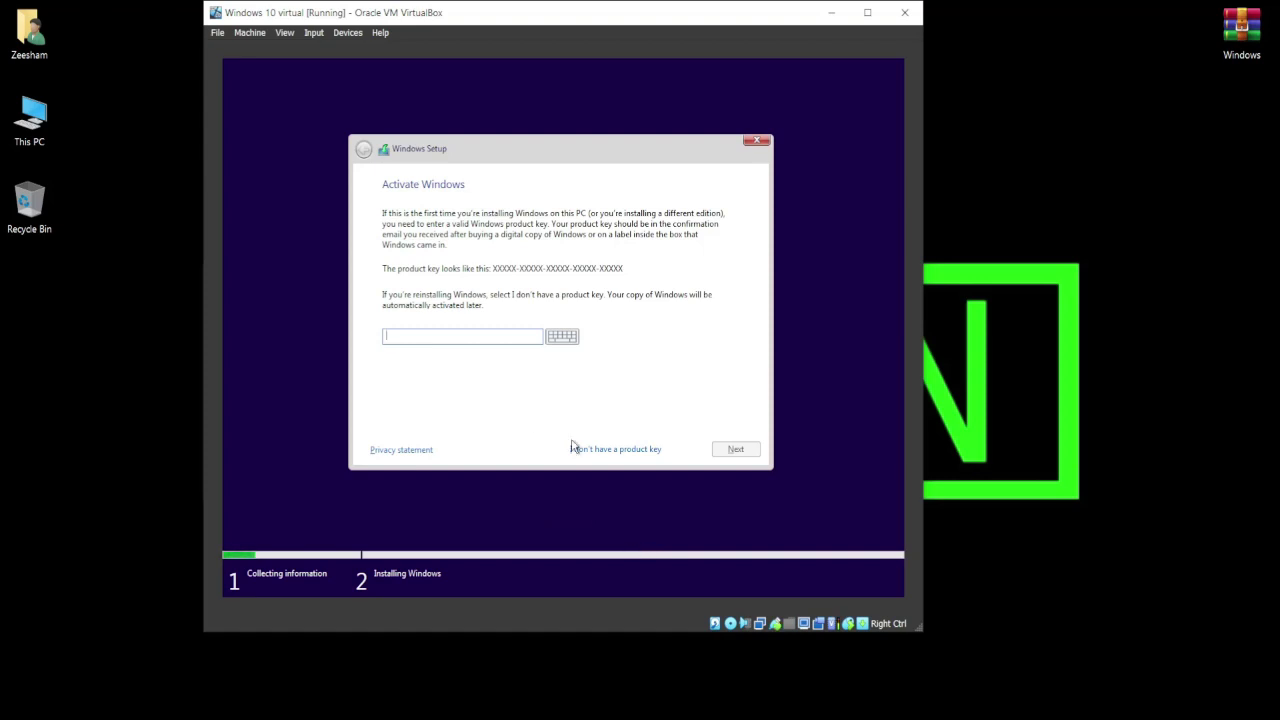
Skip the product key, pick Windows 10 Pro, accept the license, and choose Custom install.
click(628, 449)
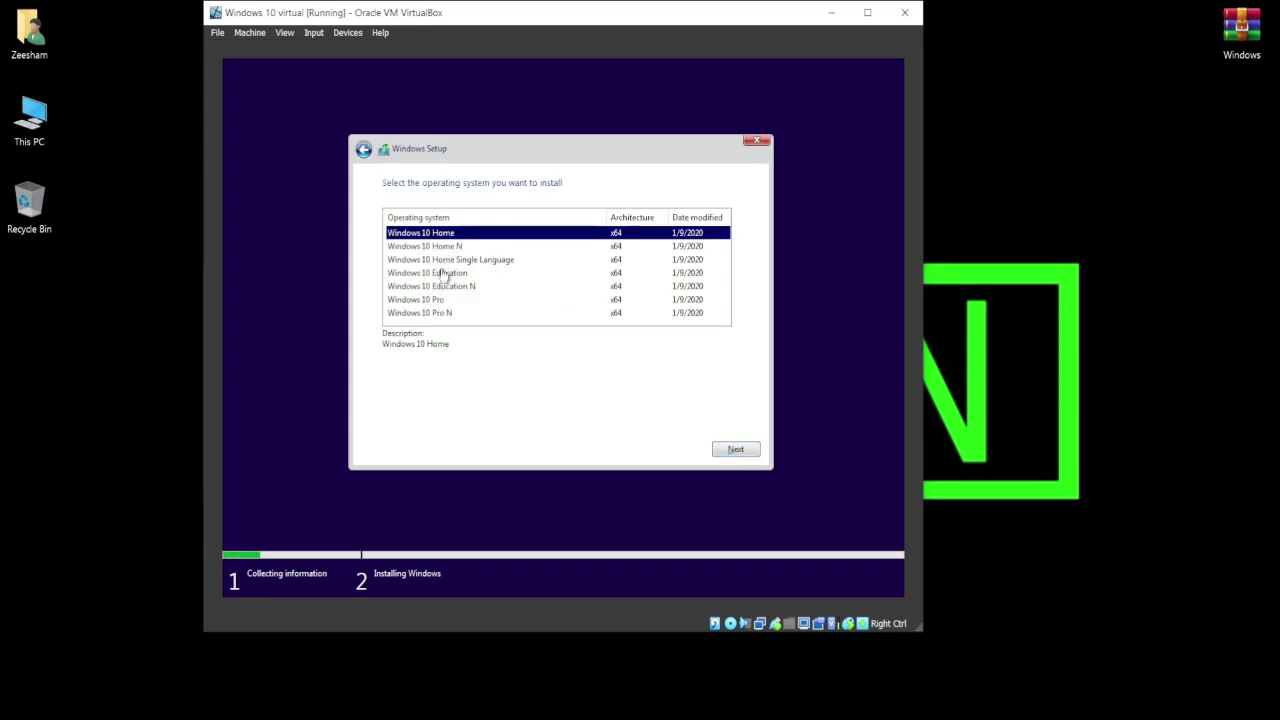
click(433, 301)
click(737, 451)
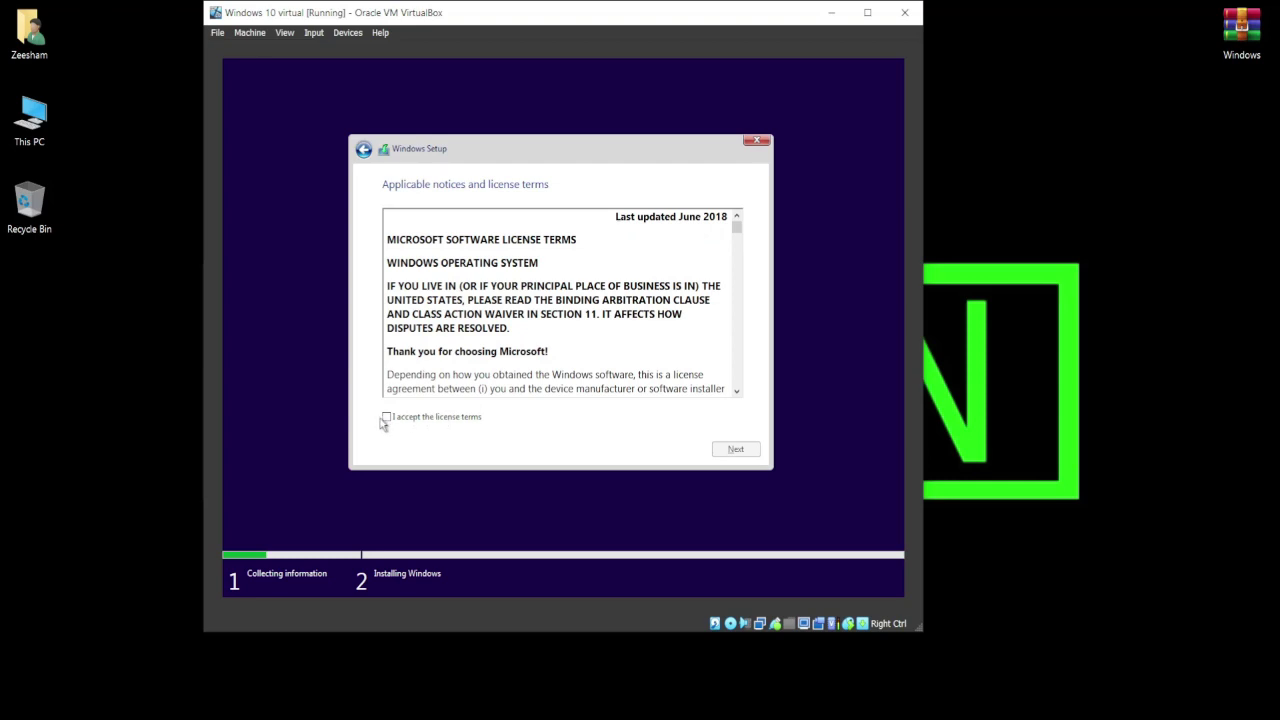
click(386, 417)
click(730, 449)
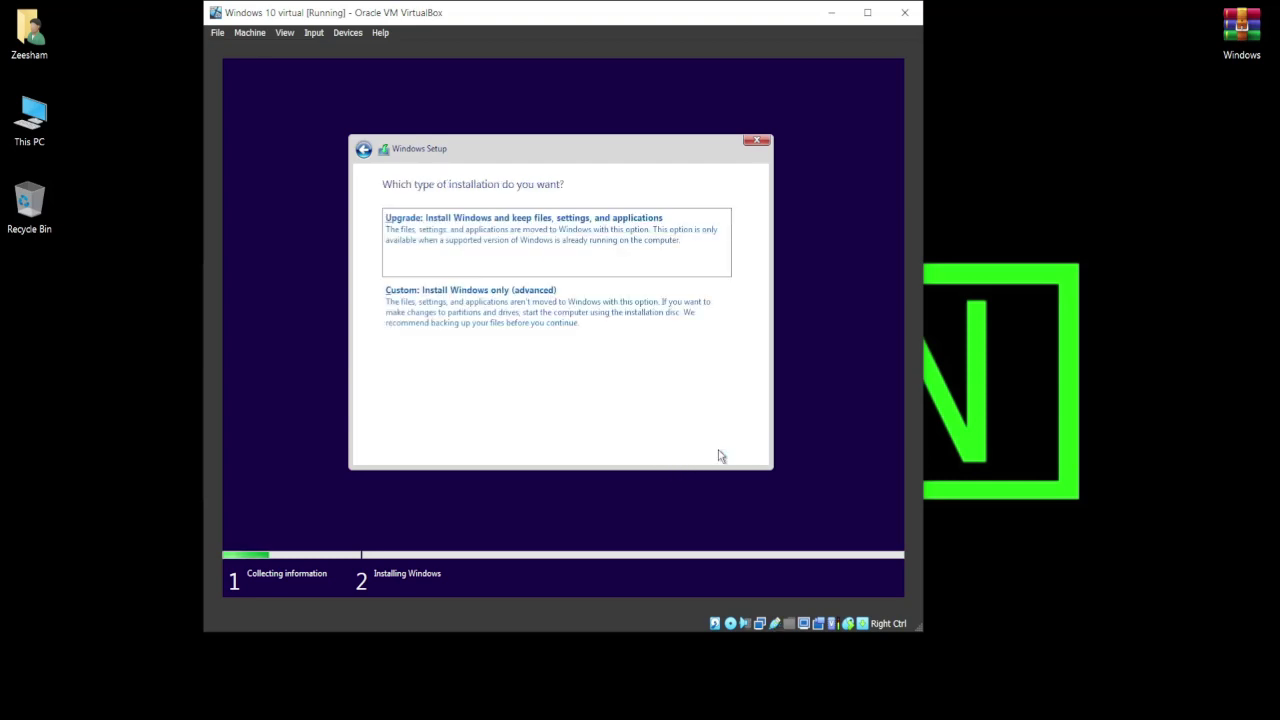
click(475, 313)
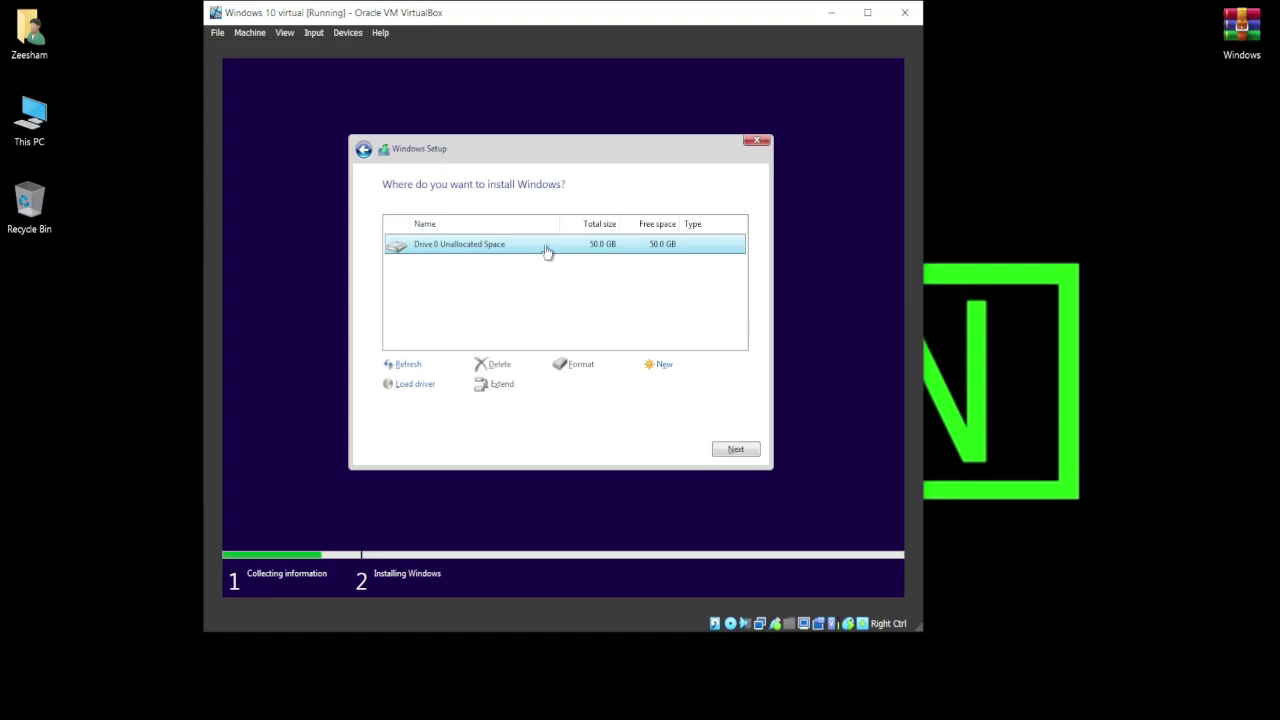
Install Windows onto Drive 0's 50.0 GB unallocated space.
click(751, 453)
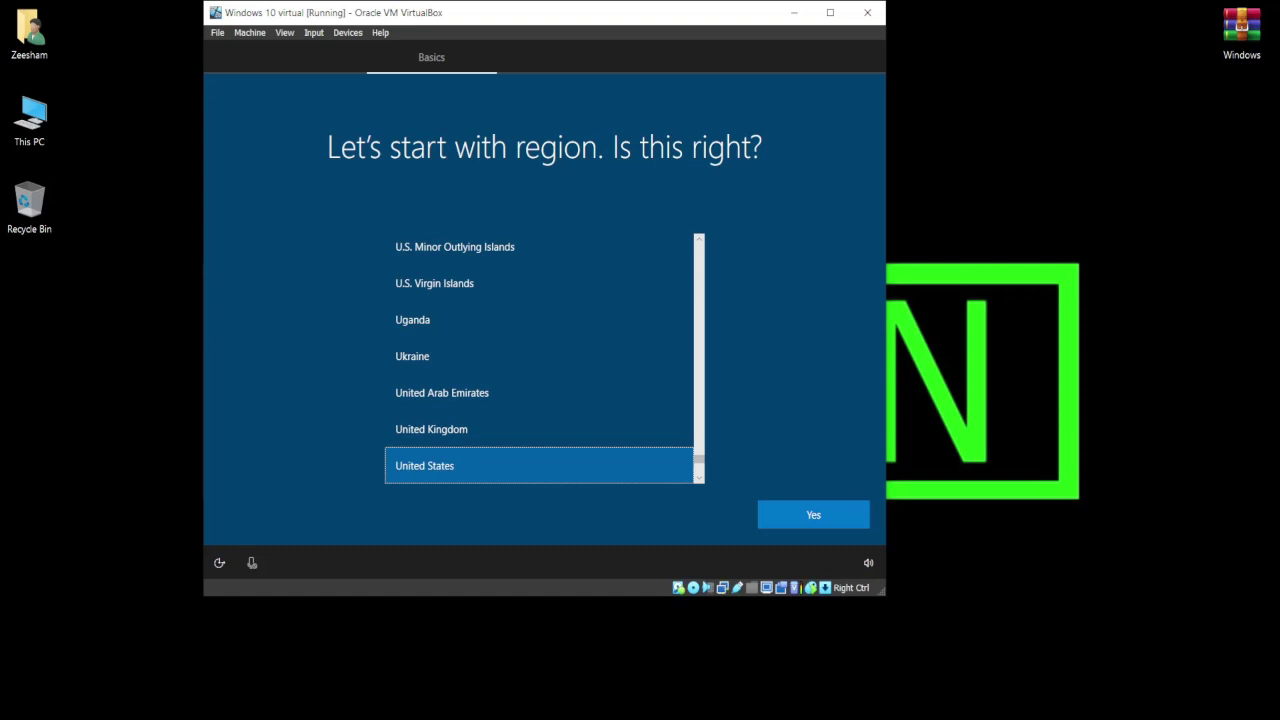
Confirm the suggested region, skip the second keyboard layout and Windows offer, and choose personal use.
click(823, 519)
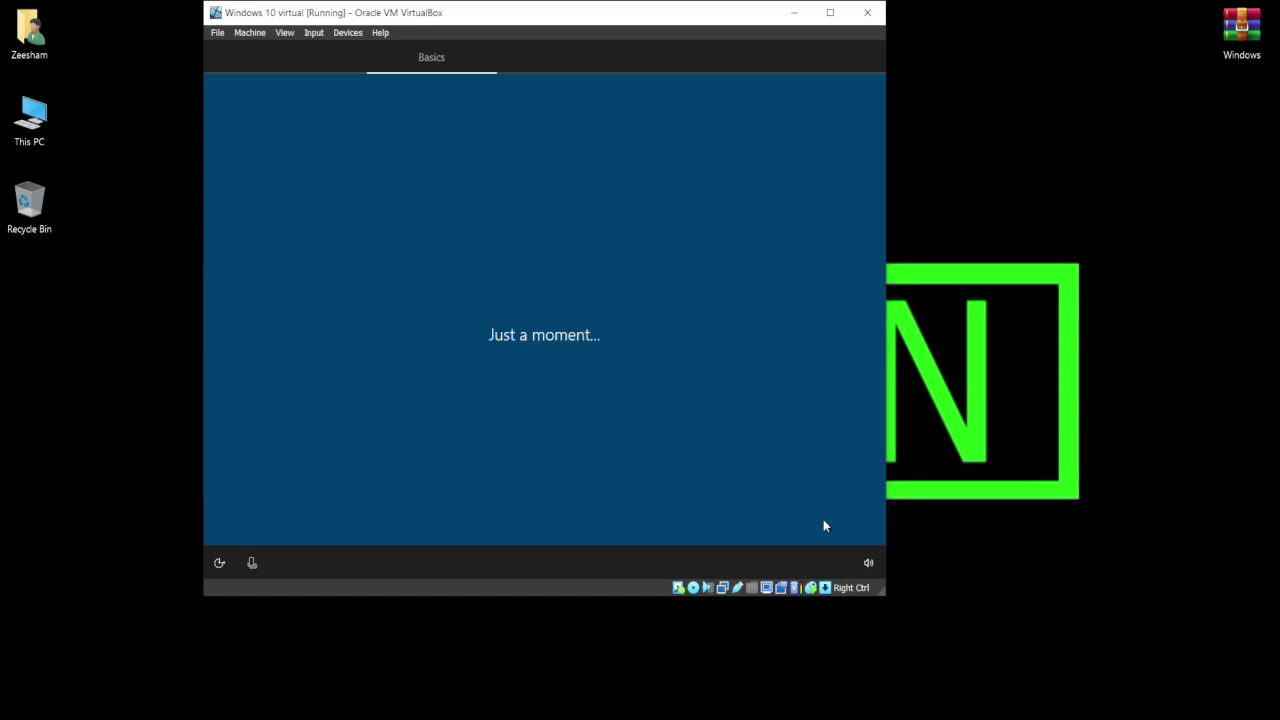
click(823, 519)
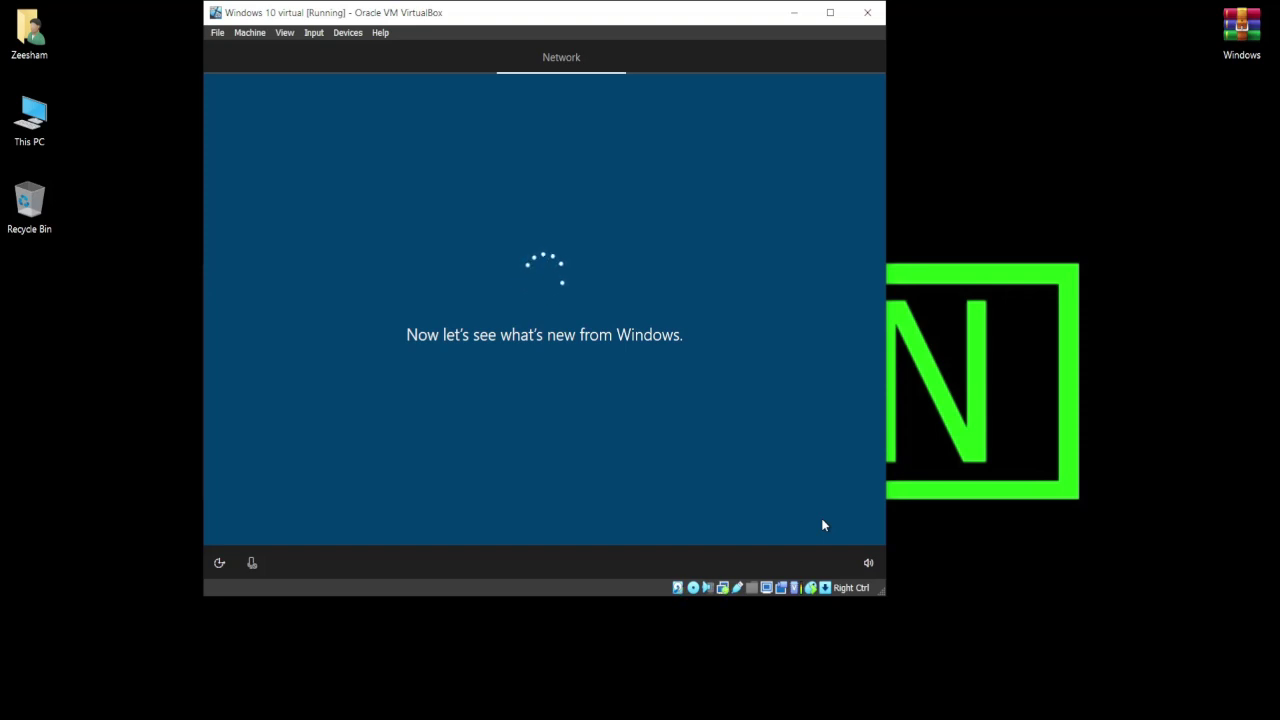
click(252, 515)
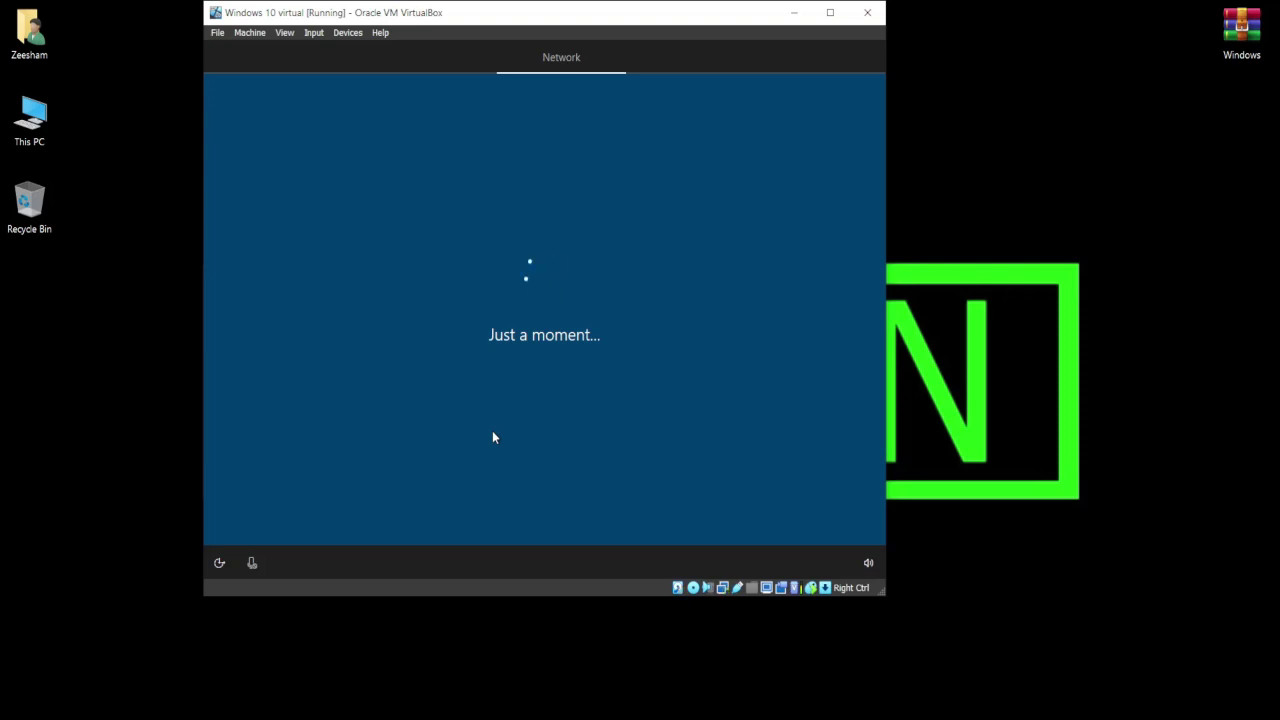
click(497, 272)
click(791, 516)
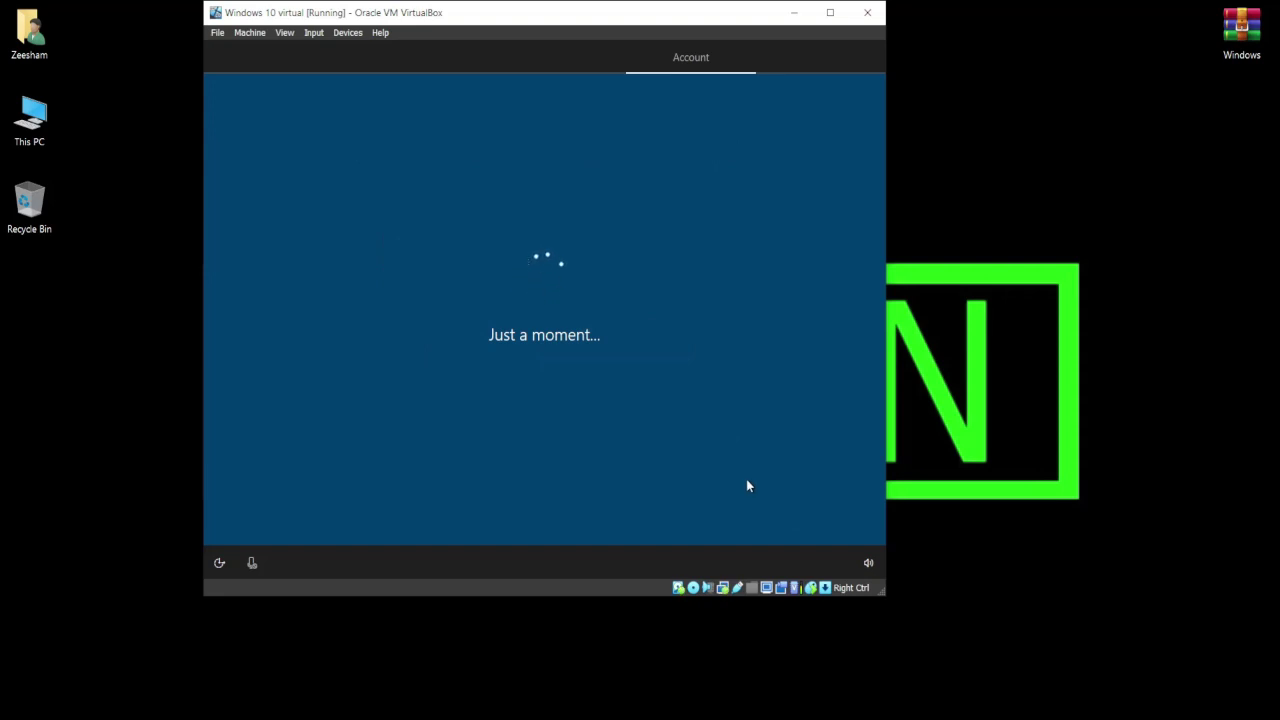
Abandon the online sign-in and switch to an offline account with the limited experience.
text(hp)
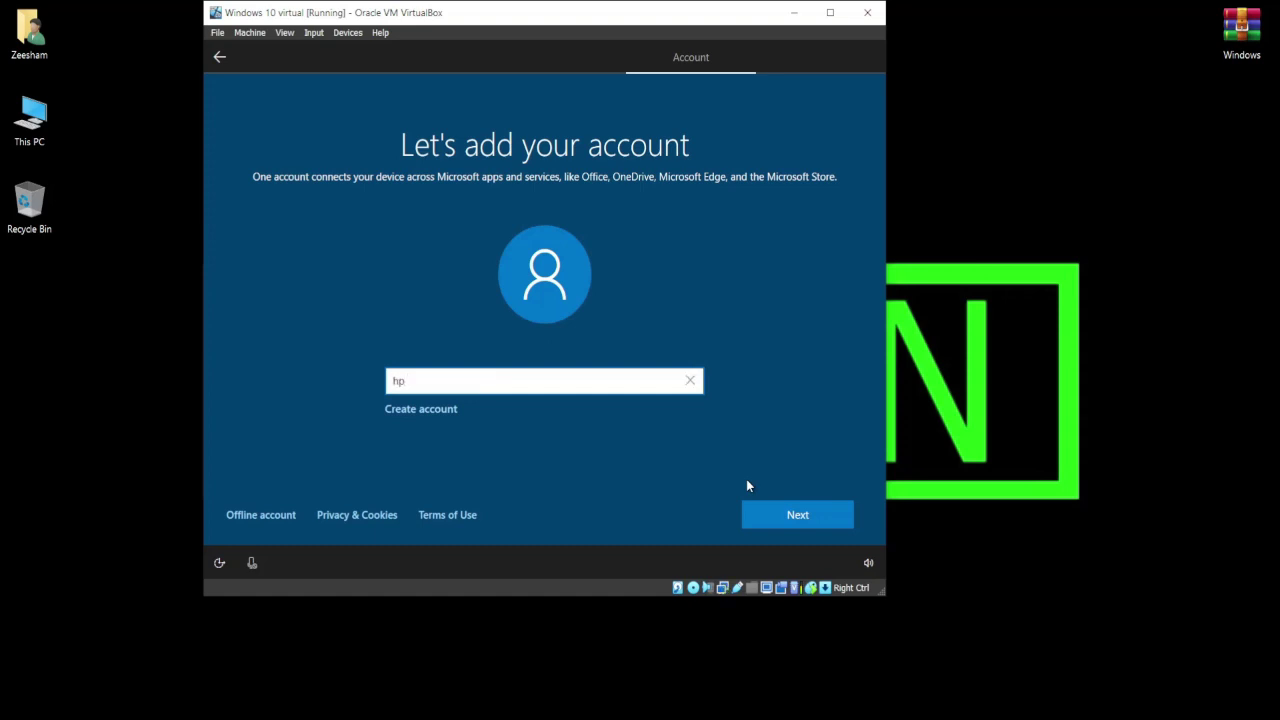
click(778, 516)
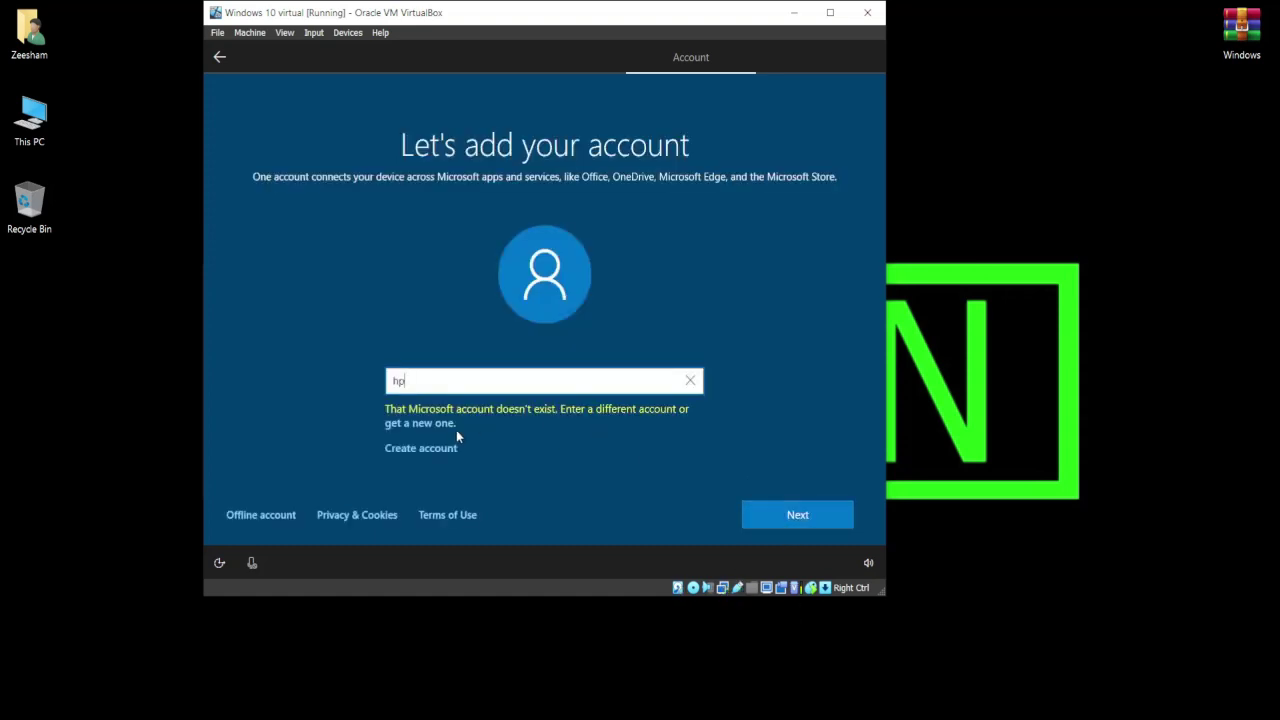
click(259, 518)
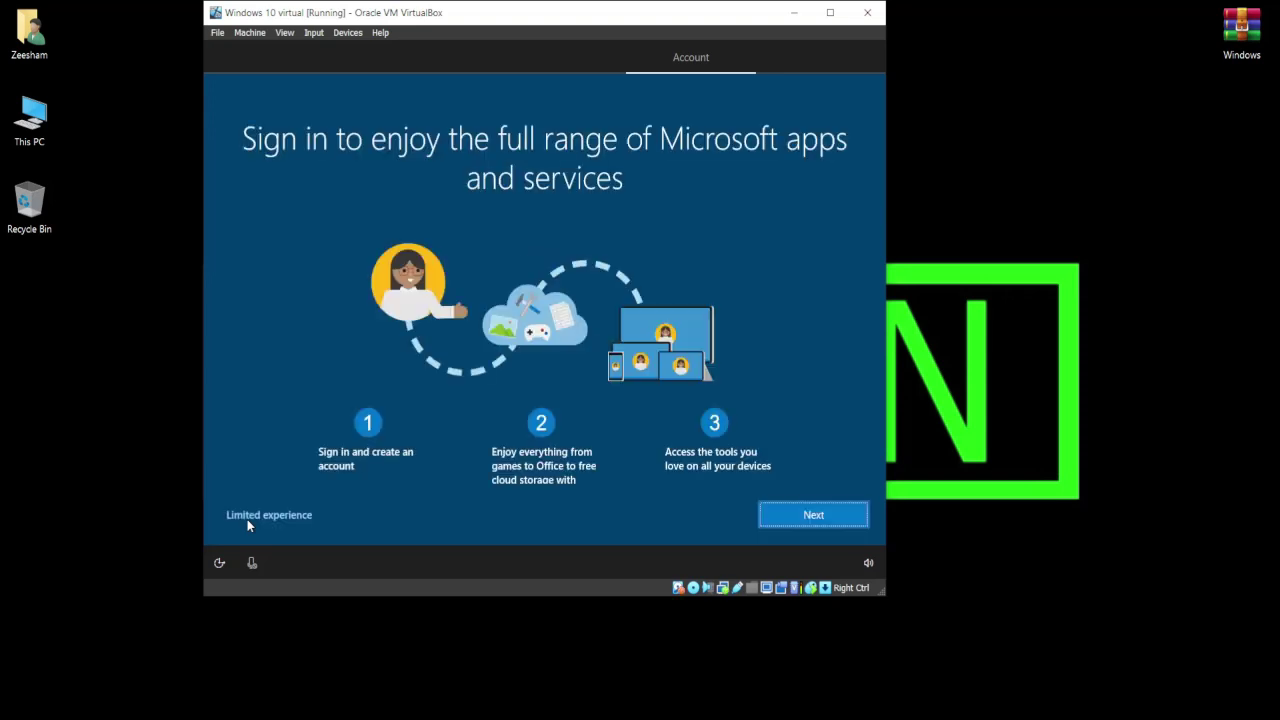
click(305, 517)
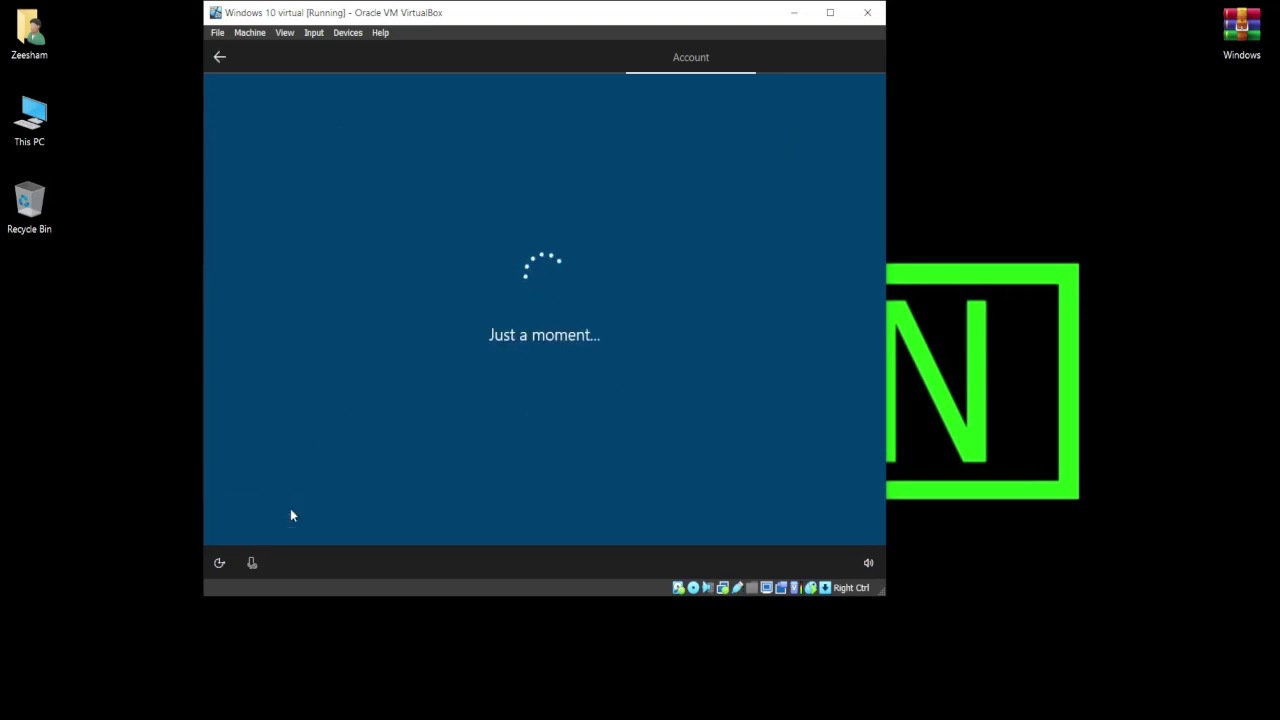
Name the local account 'user', then set and confirm its password.
text(user)
key(Return)
text(12345678)
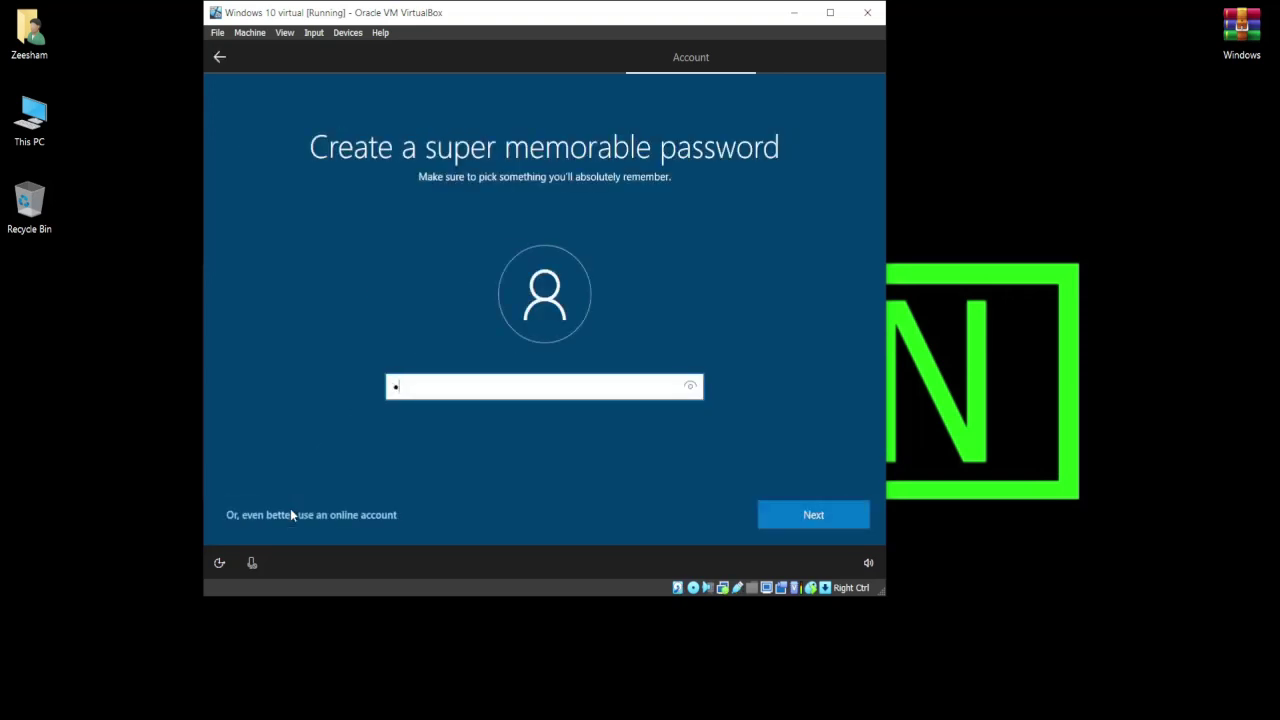
text(910)
click(806, 520)
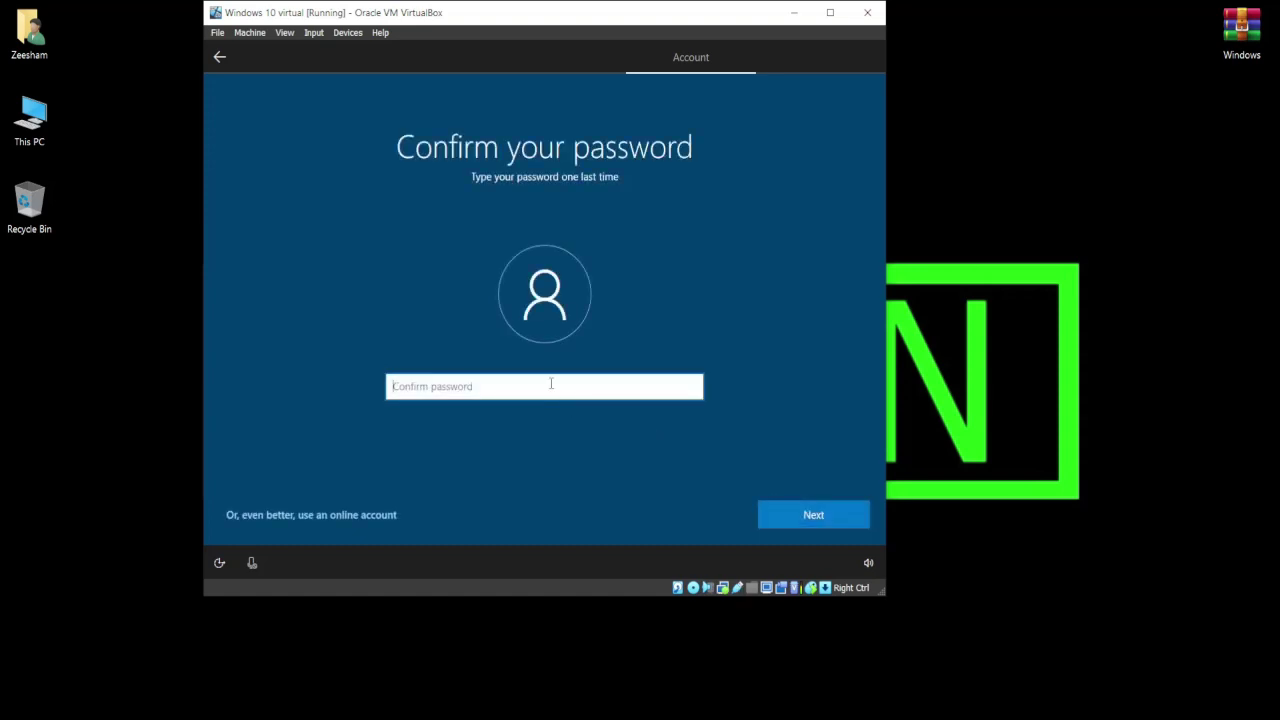
text(12345678910)
click(808, 512)
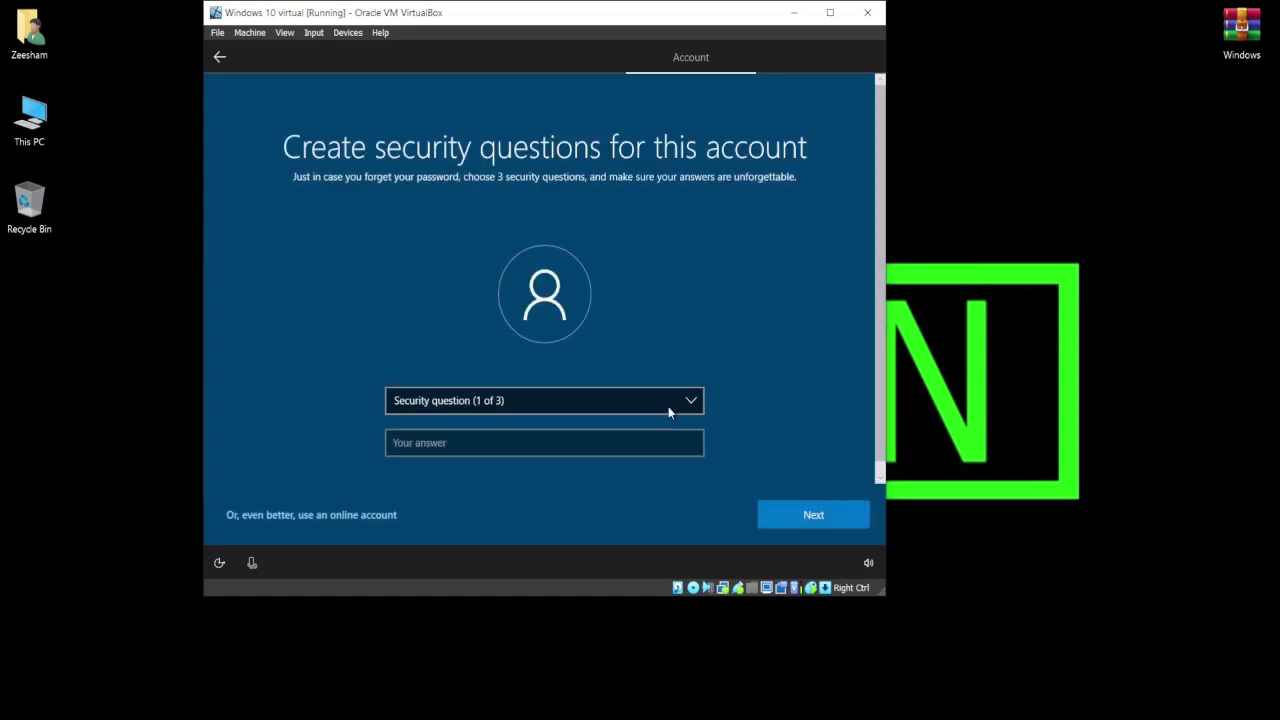
Set the first pet's name and birth city security questions with their answers.
click(668, 402)
click(650, 418)
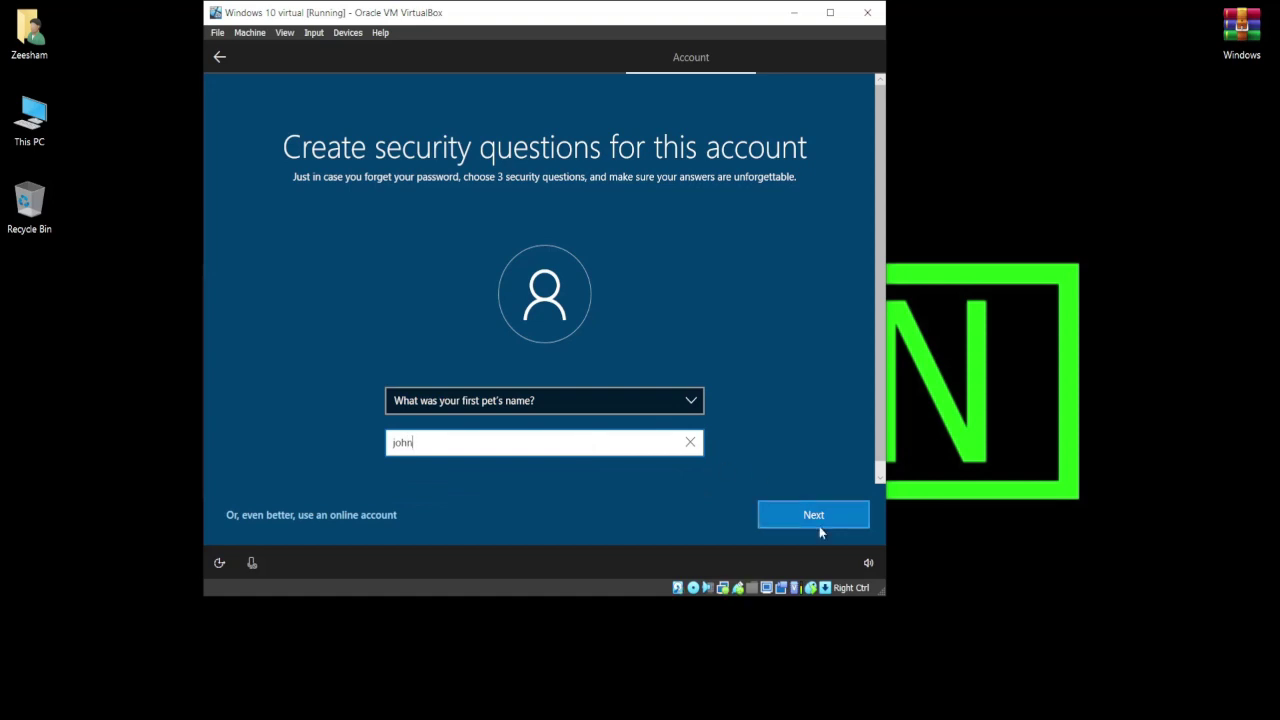
click(819, 514)
click(649, 404)
click(649, 417)
click(596, 451)
text(doe)
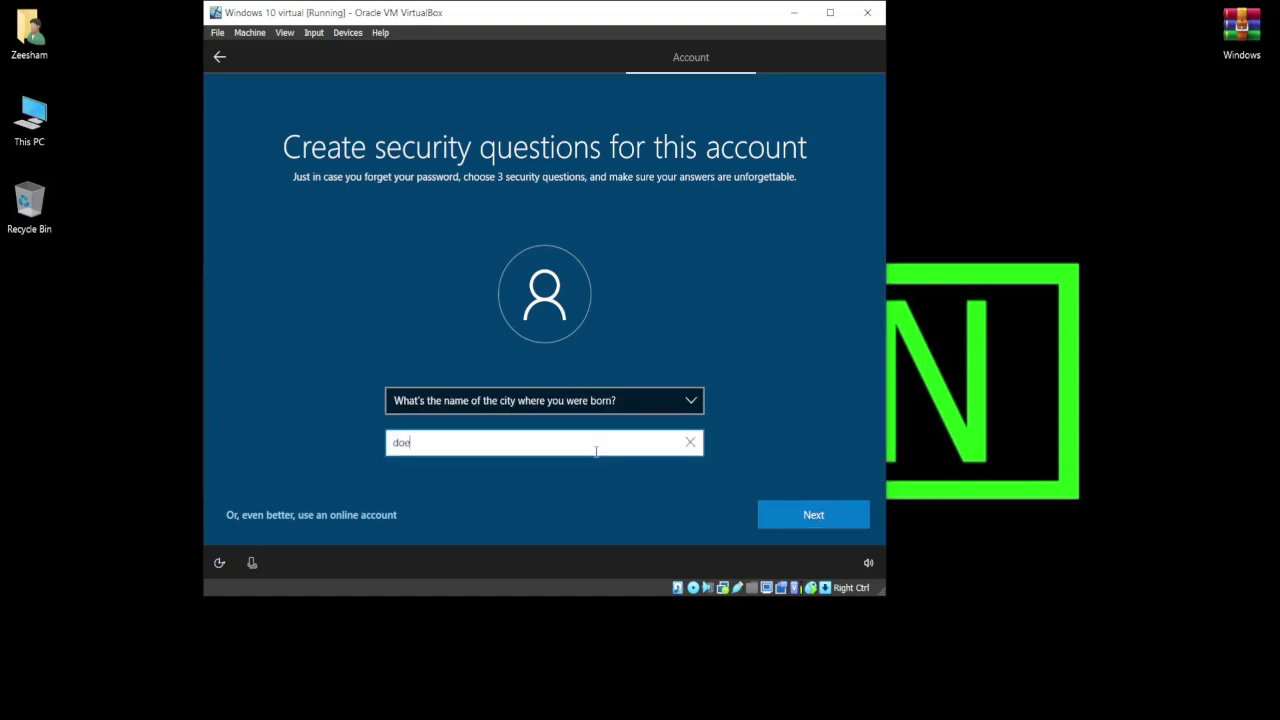
key(Return)
Set the childhood nickname as the third security question with its answer.
click(623, 403)
click(594, 443)
click(592, 444)
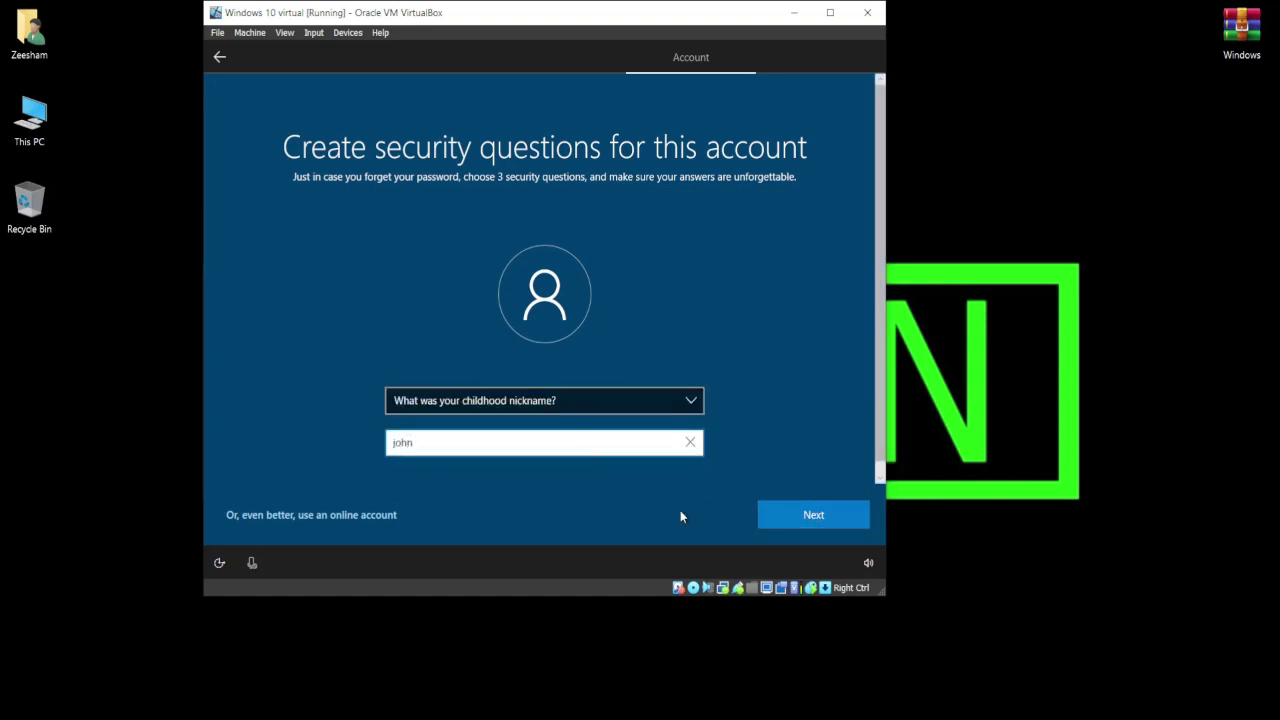
text(john)
click(797, 514)
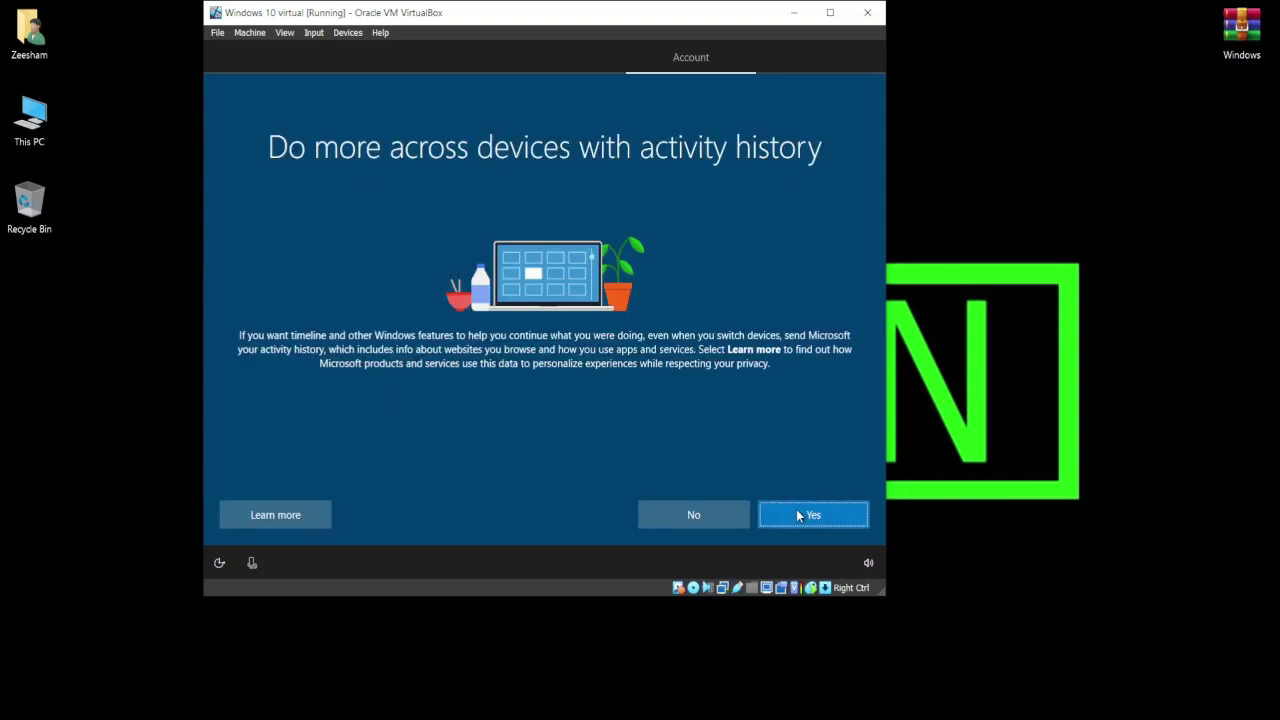
Allow activity history, accept Cortana and accept the default privacy settings to complete setup.
click(797, 514)
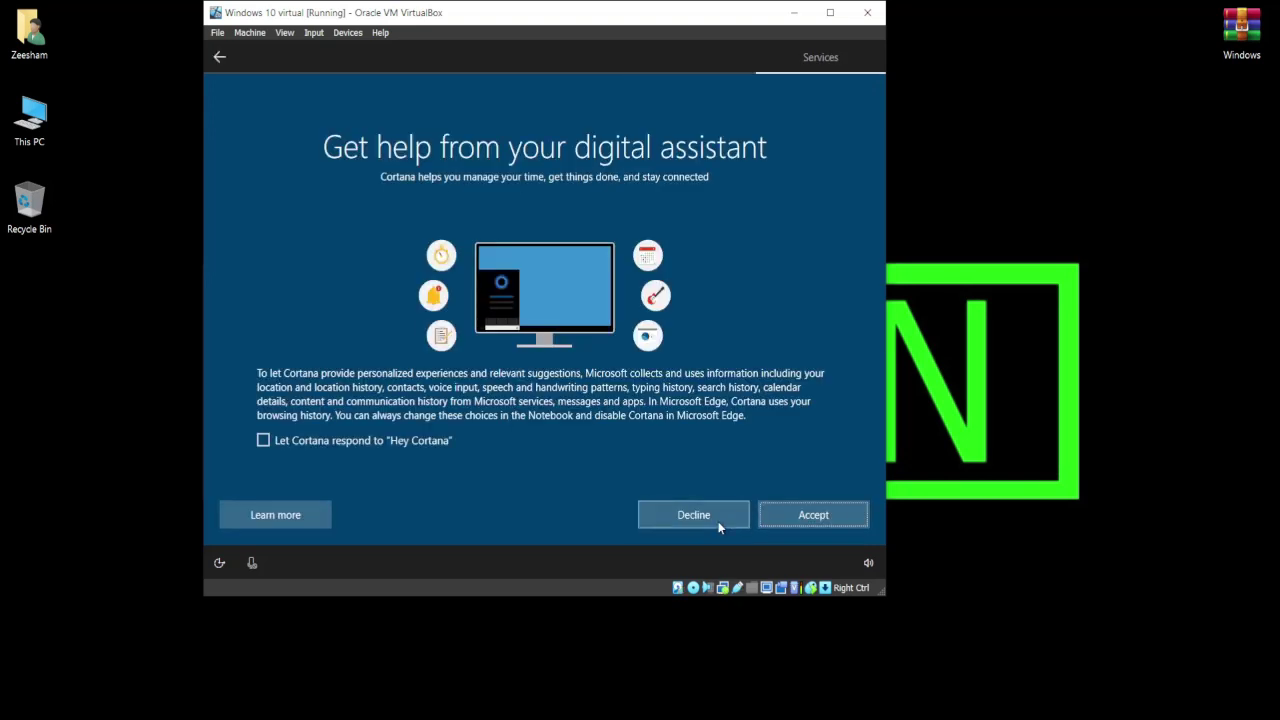
click(786, 516)
click(787, 518)
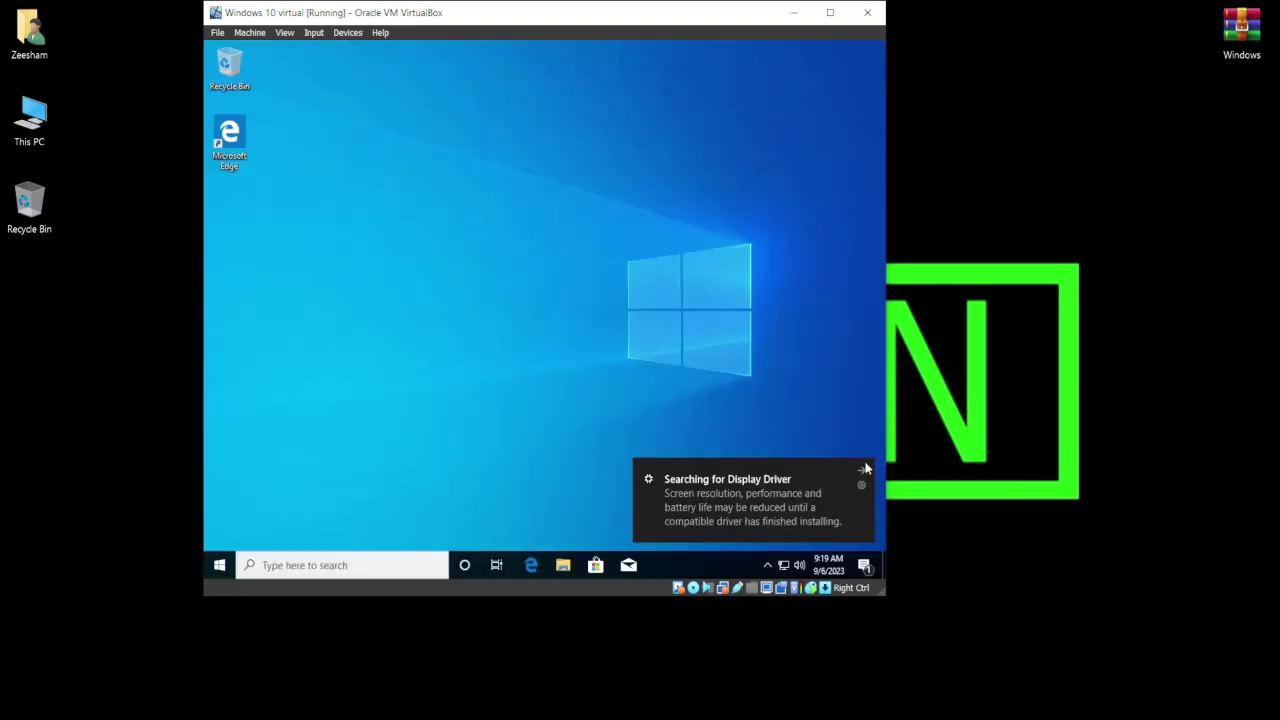
Dismiss the display driver notification and close the desktop context menu.
click(864, 469)
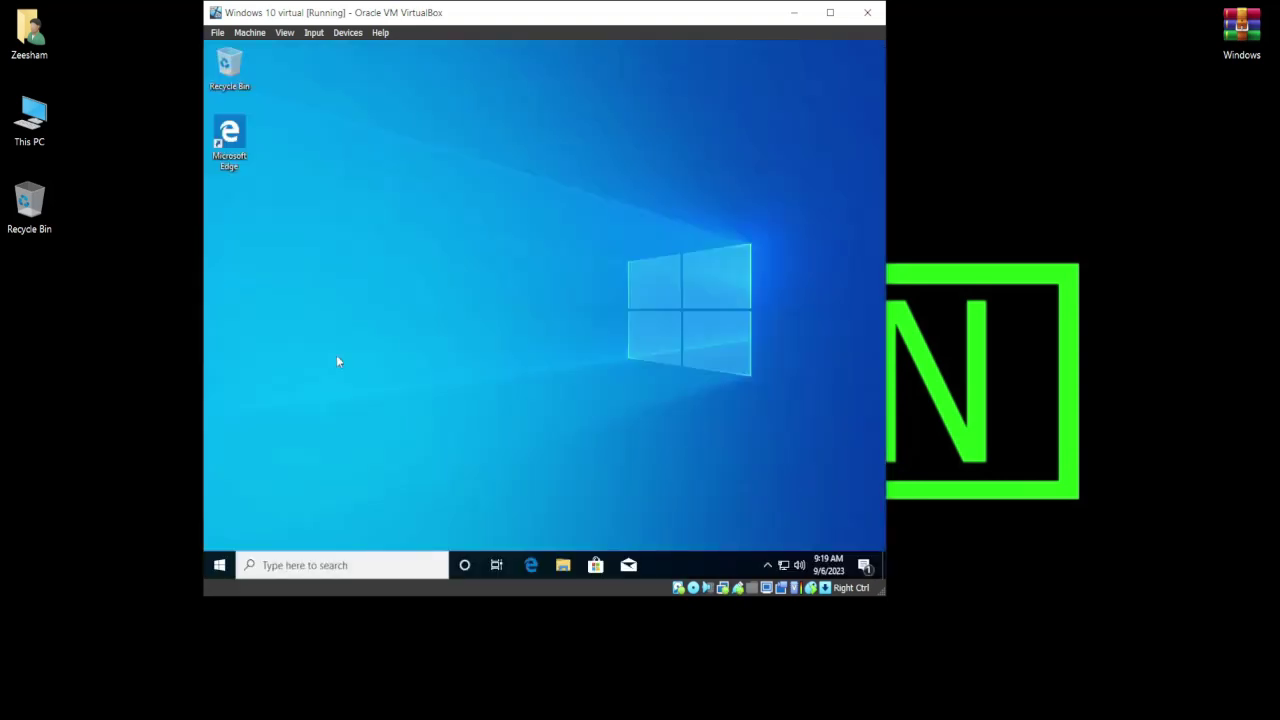
right_click(523, 281)
key(Escape)
Launch Notepad by searching 'notepad' from the taskbar.
click(340, 565)
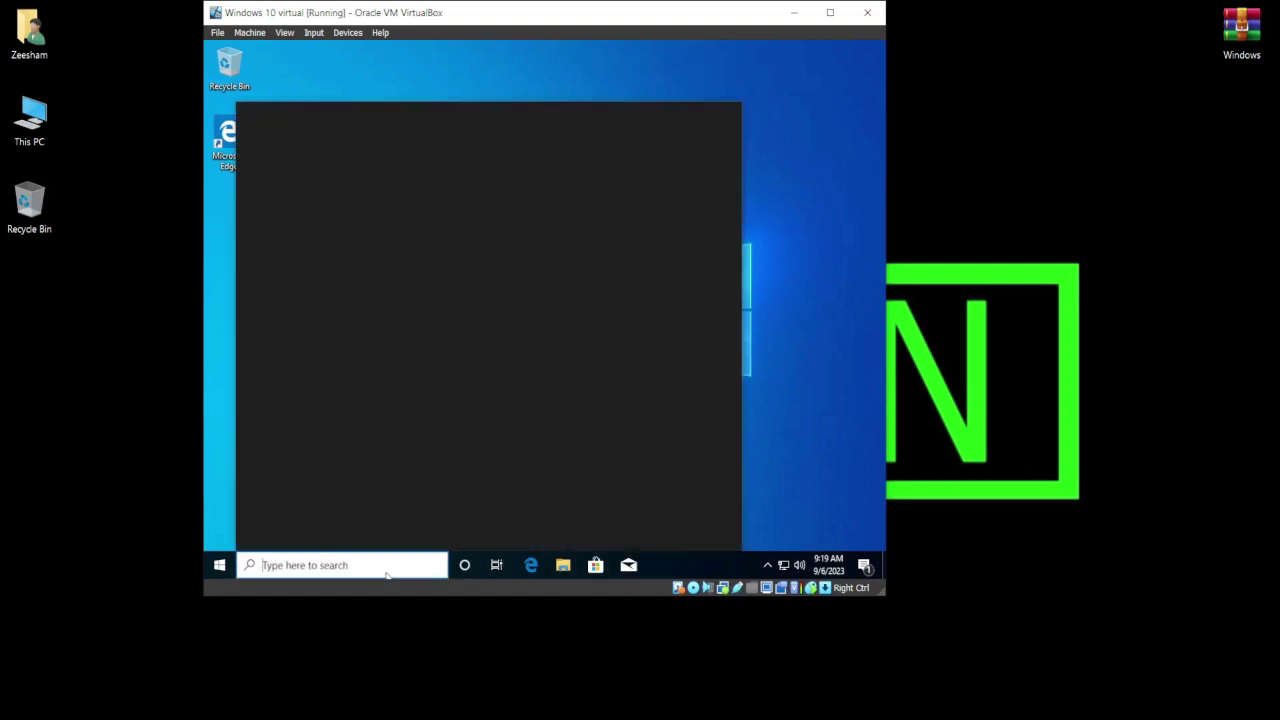
text(notepad)
key(Return)
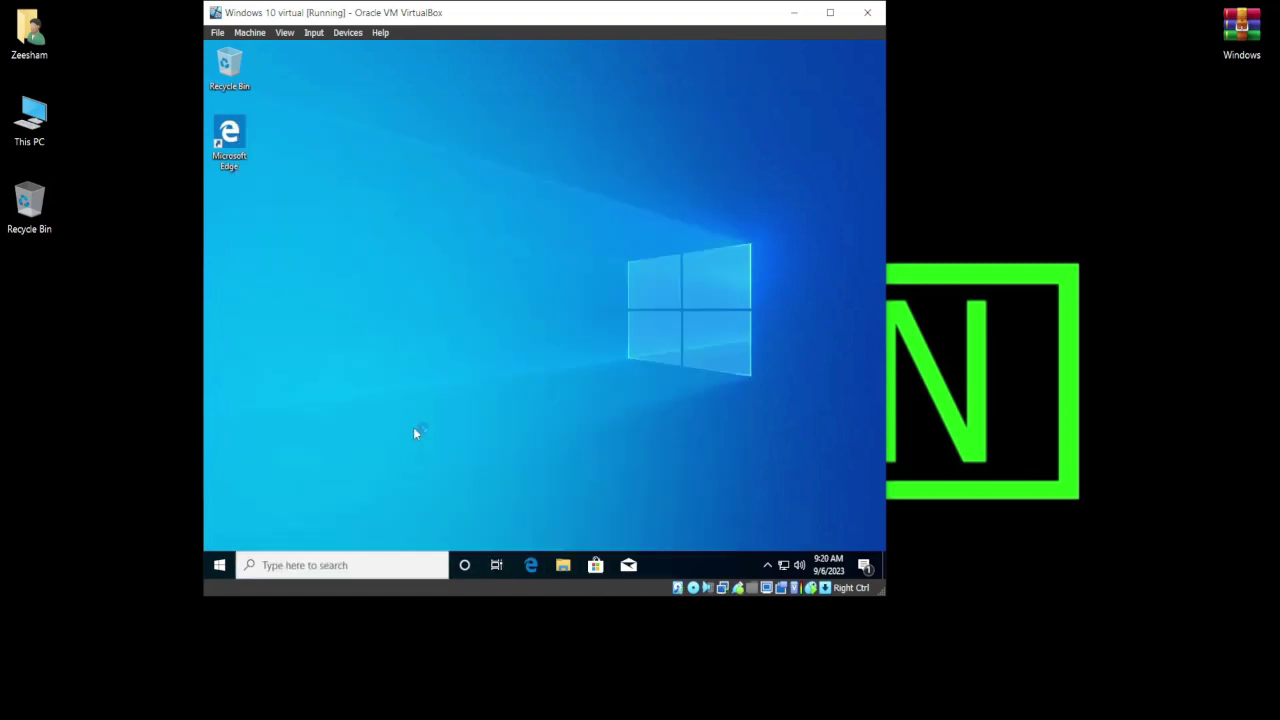